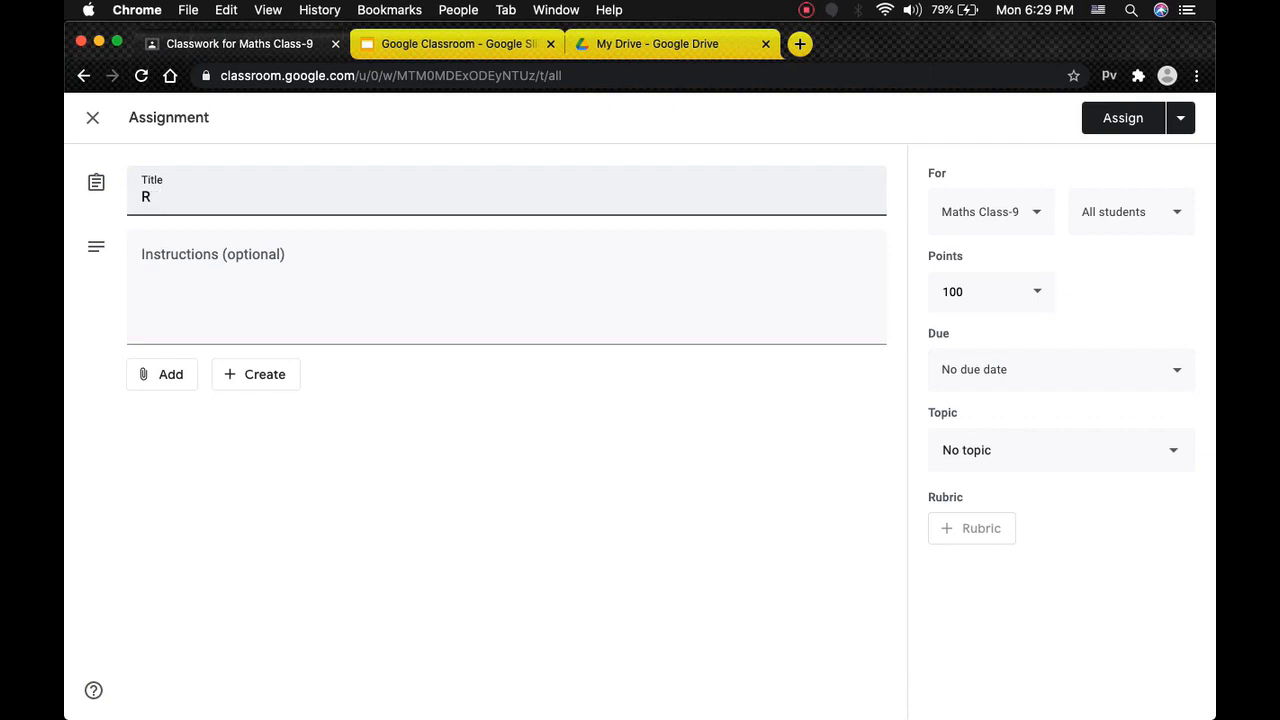
Title the assignment "Re-examination Paper" and enter the instructions "Please solve the paper Carefully.".
{"action": "type", "text": "ination Paper"}
{"action": "key", "text": "Tab"}
{"action": "type", "text": "Please so"}
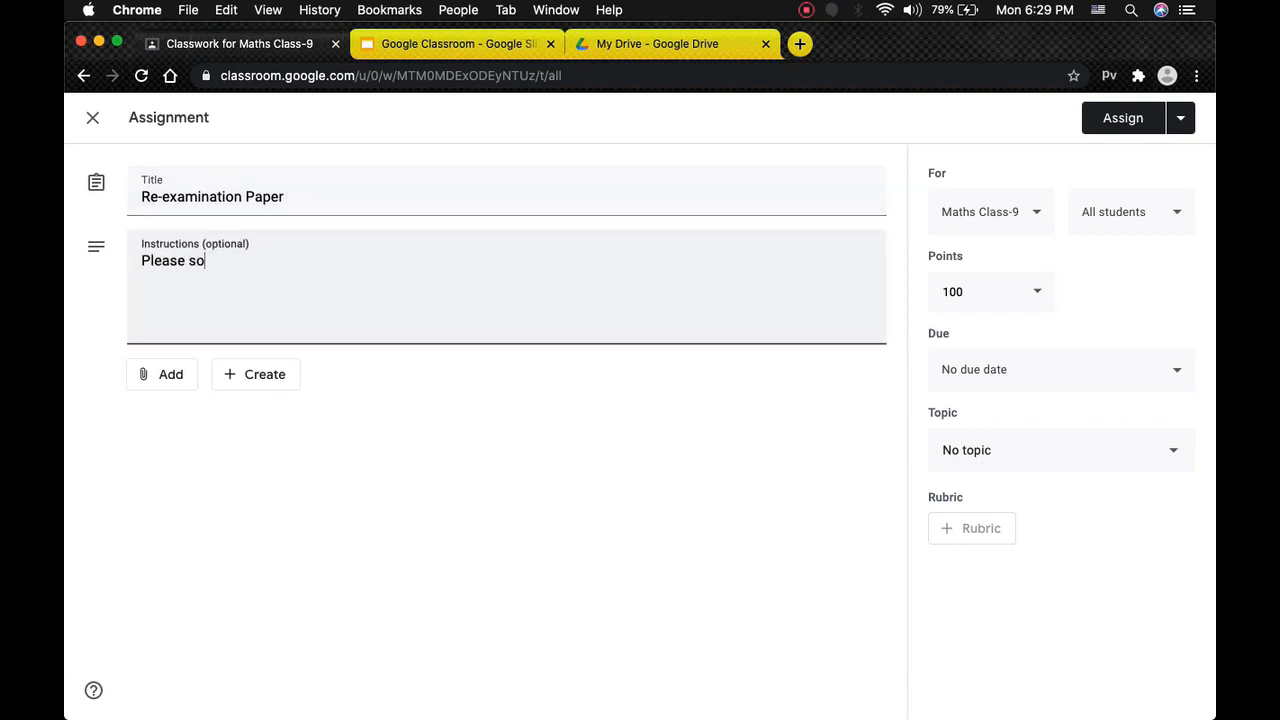
{"action": "type", "text": "lve the pape"}
{"action": "key", "text": "BackSpace"}
{"action": "type", "text": "per Carefully"}
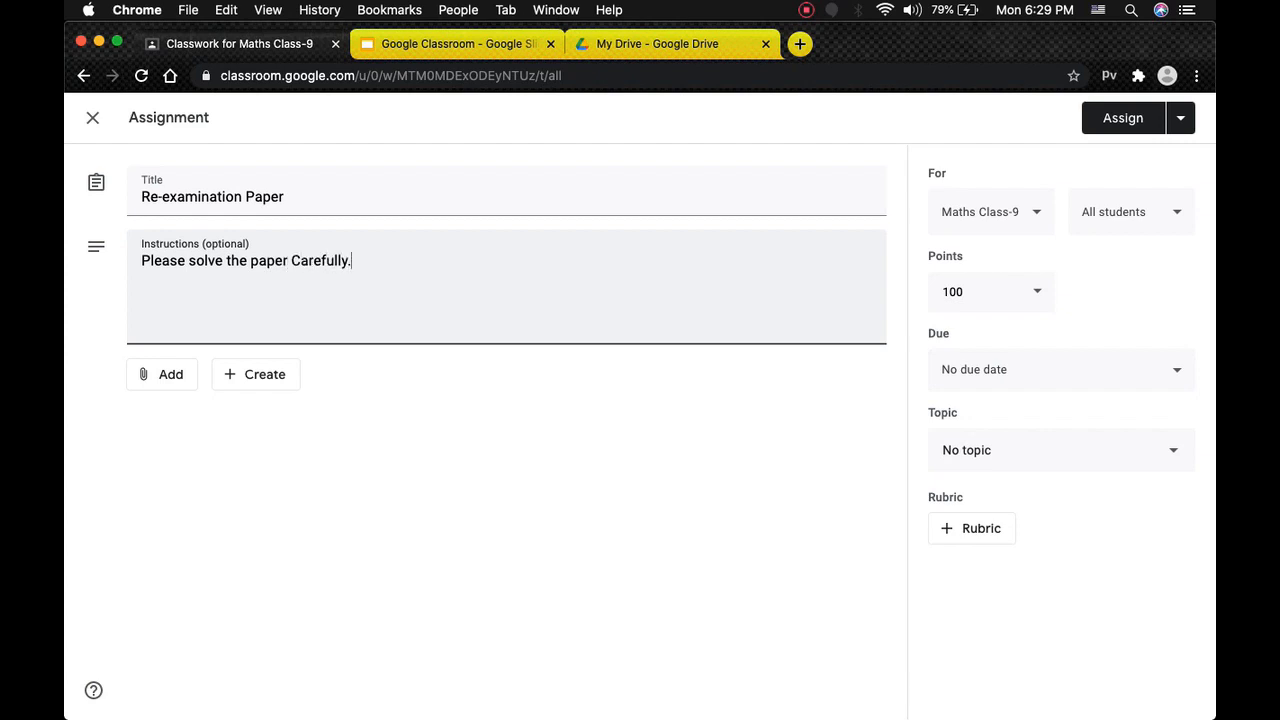
{"action": "type", "text": "."}
Attach Paper 1.pdf from Google Drive to the assignment.
{"action": "left_click", "coordinate": [162, 374]}
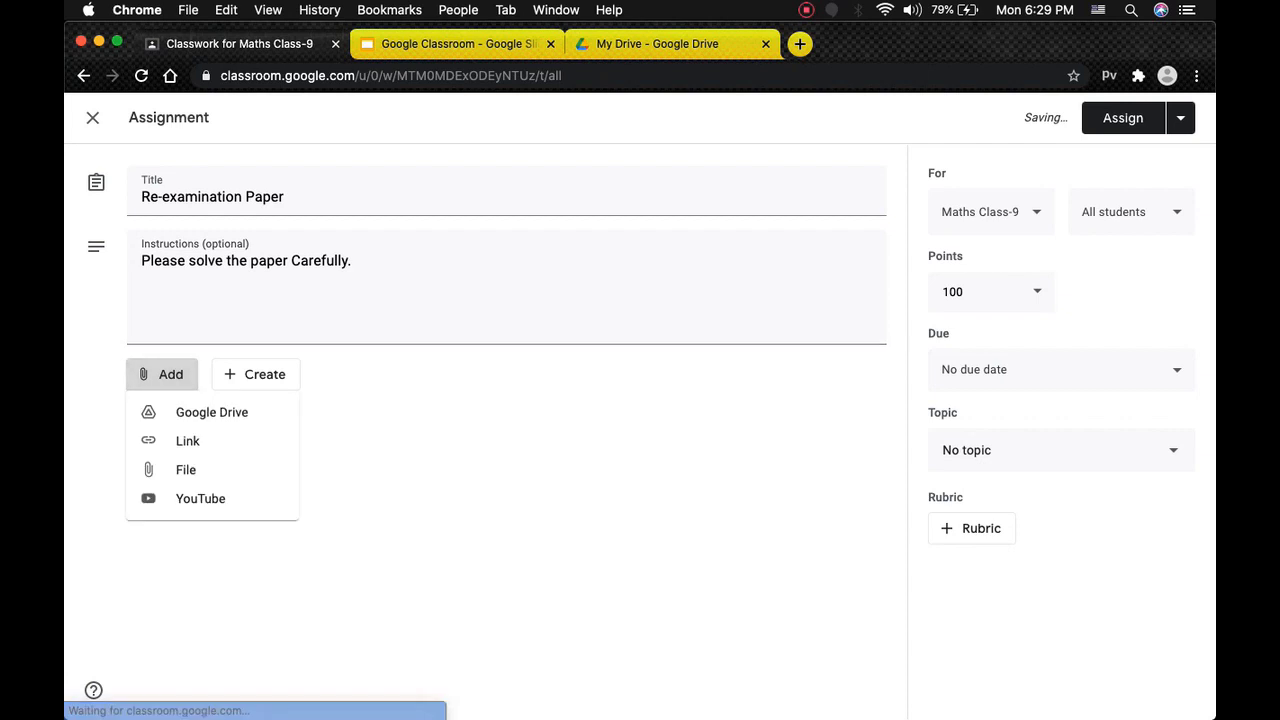
{"action": "left_click", "coordinate": [205, 412]}
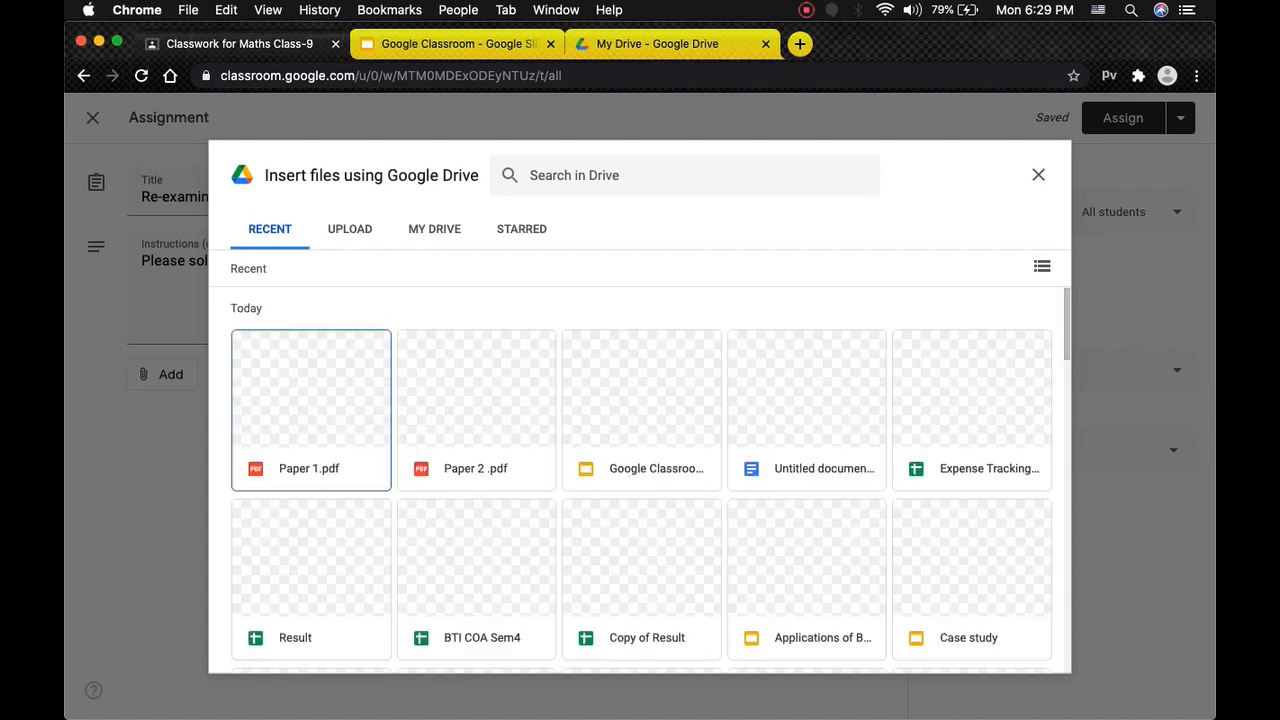
{"action": "left_click", "coordinate": [311, 410]}
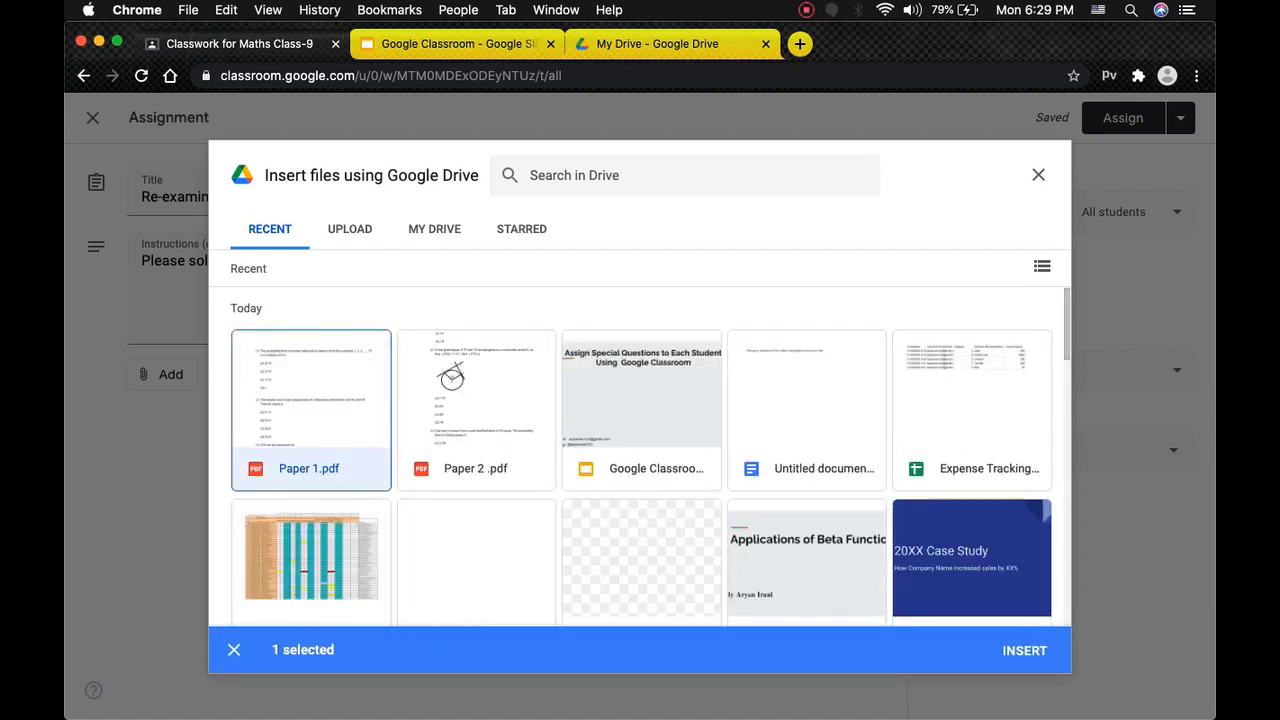
{"action": "scroll", "coordinate": [640, 454], "scroll_direction": "down", "scroll_amount": 8}
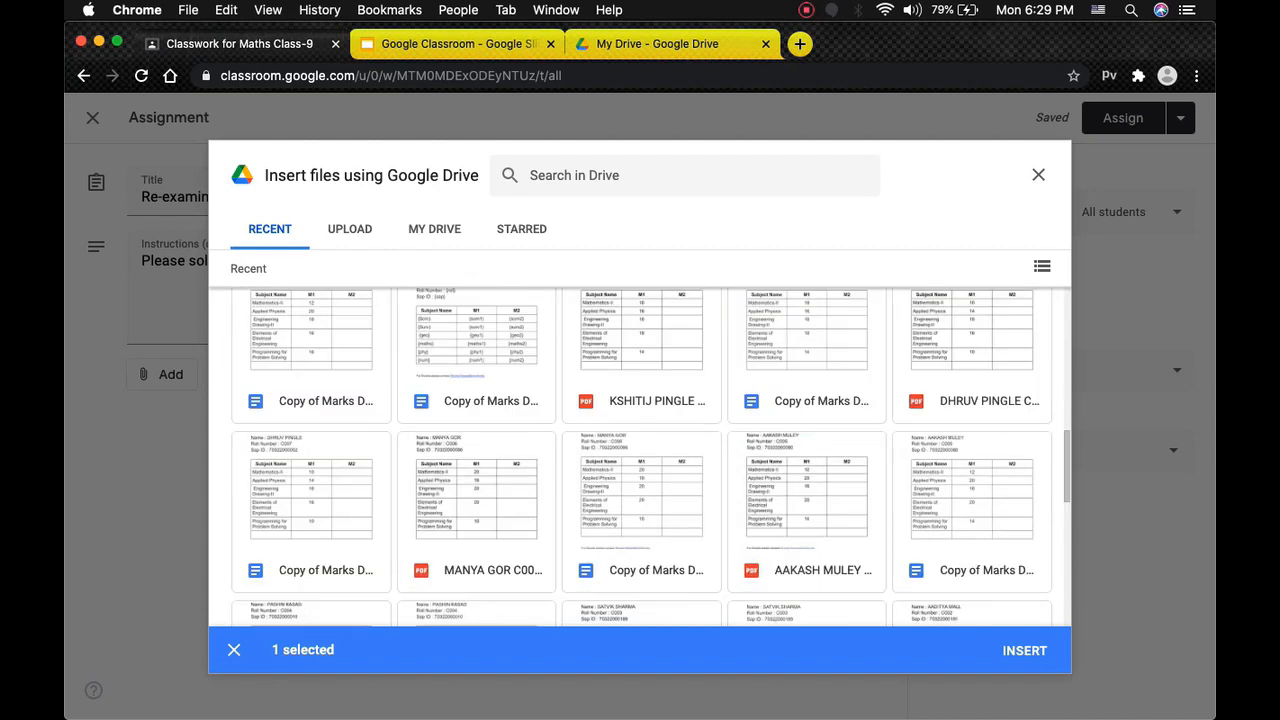
{"action": "scroll", "coordinate": [640, 454], "scroll_direction": "up", "scroll_amount": 10}
{"action": "left_click", "coordinate": [1024, 650]}
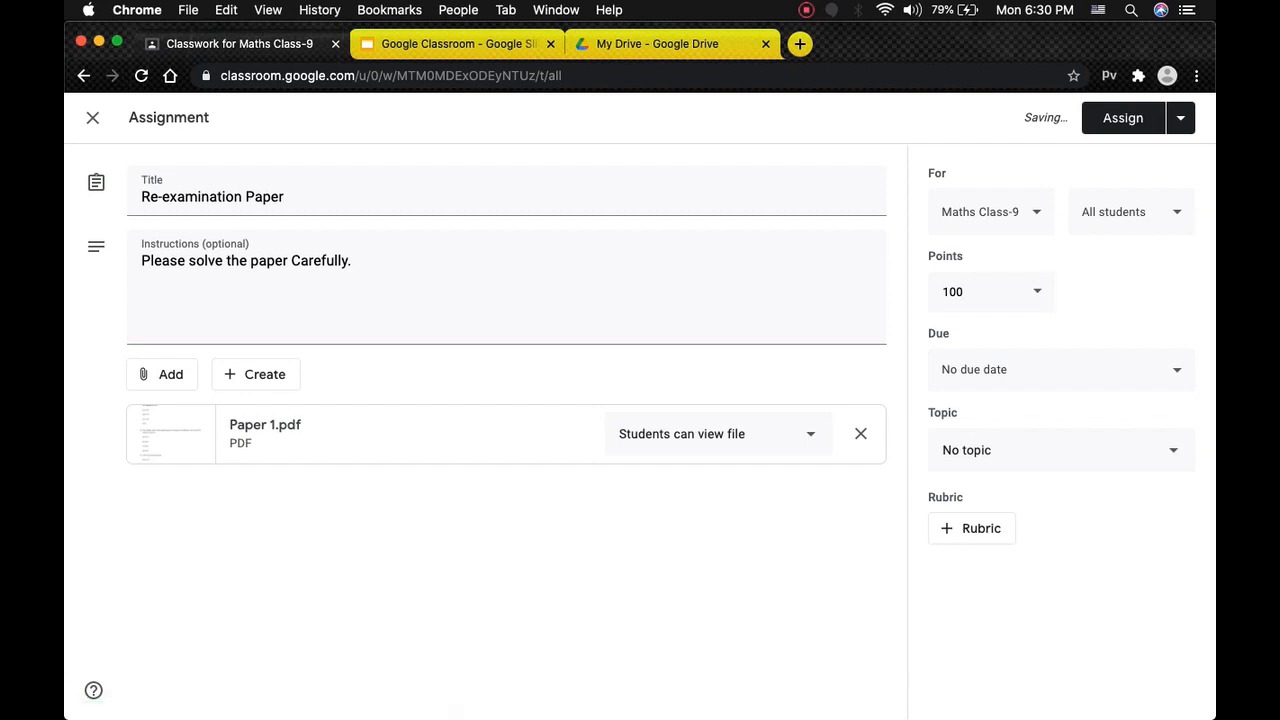
{"action": "left_click", "coordinate": [715, 433]}
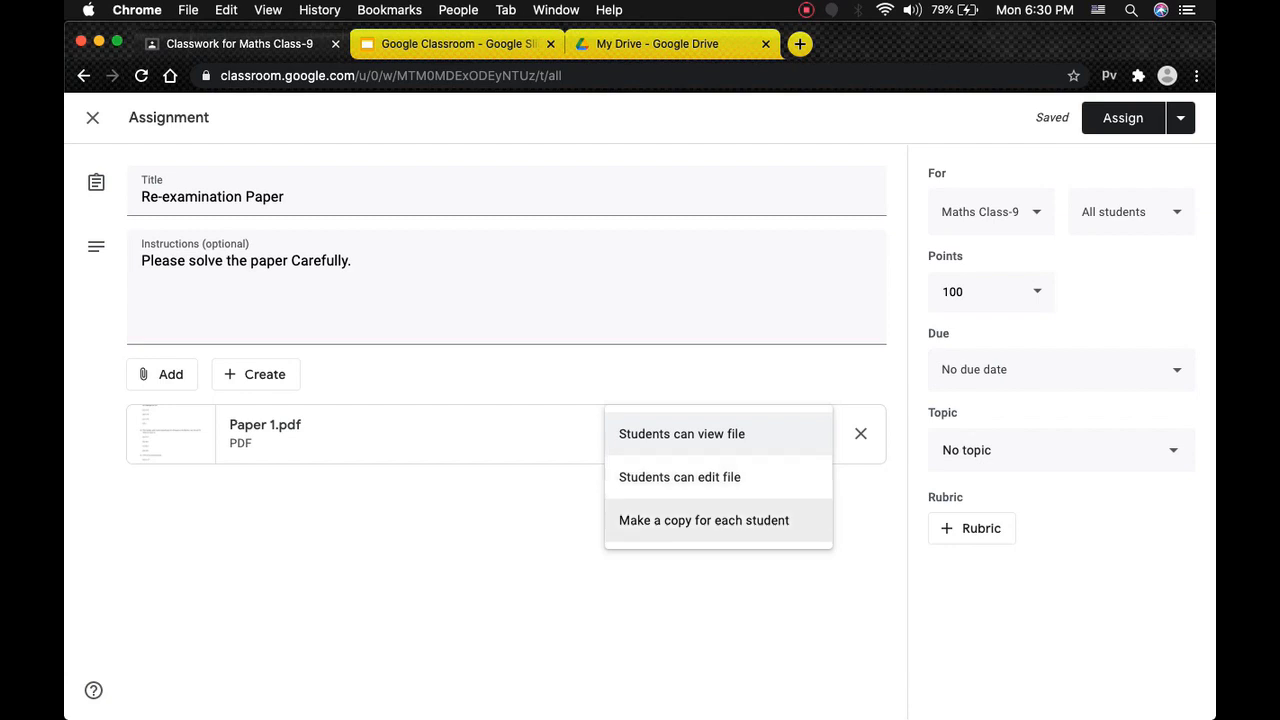
{"action": "key", "text": "Escape"}
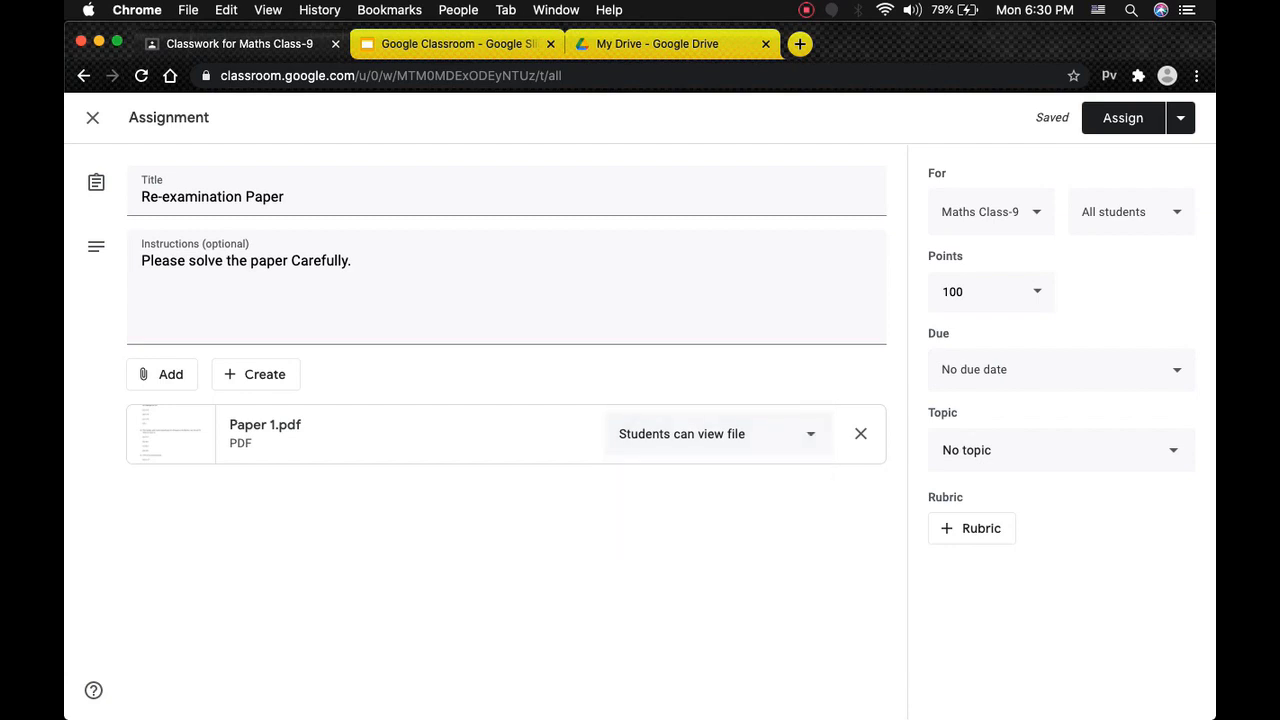
{"action": "left_click", "coordinate": [718, 434]}
{"action": "left_click", "coordinate": [718, 434]}
{"action": "left_click", "coordinate": [991, 212]}
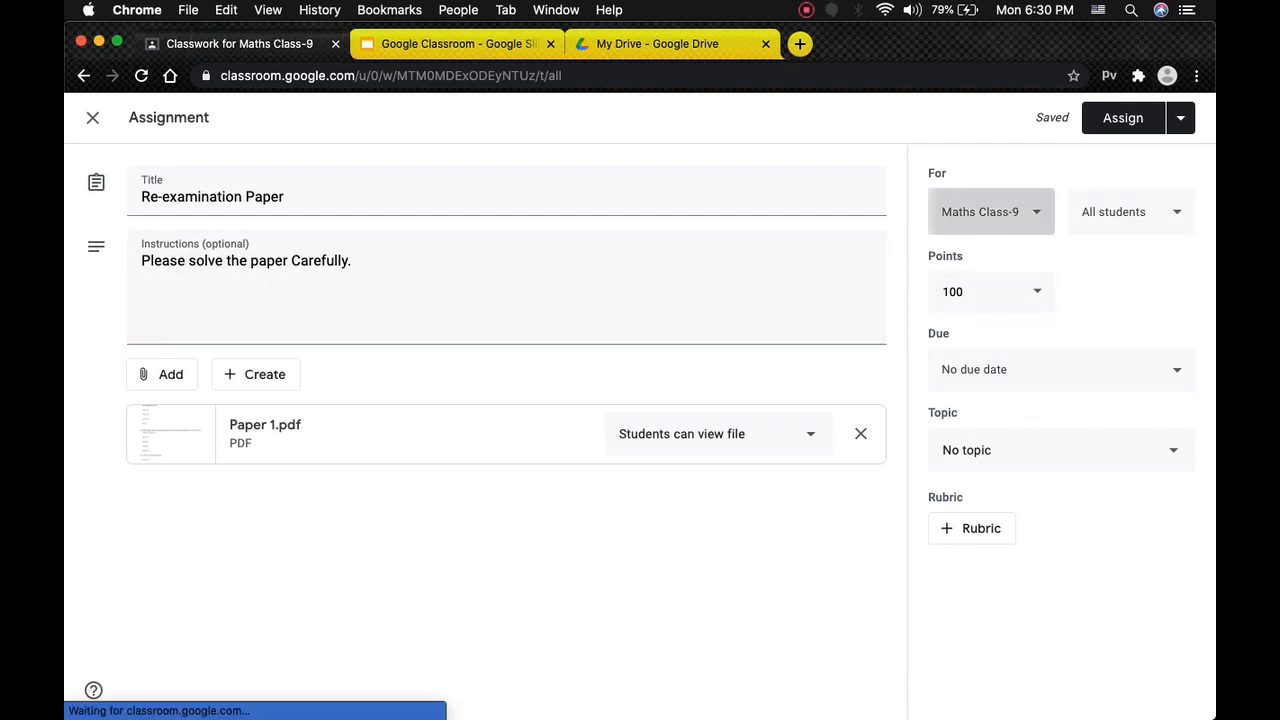
{"action": "key", "text": "Escape"}
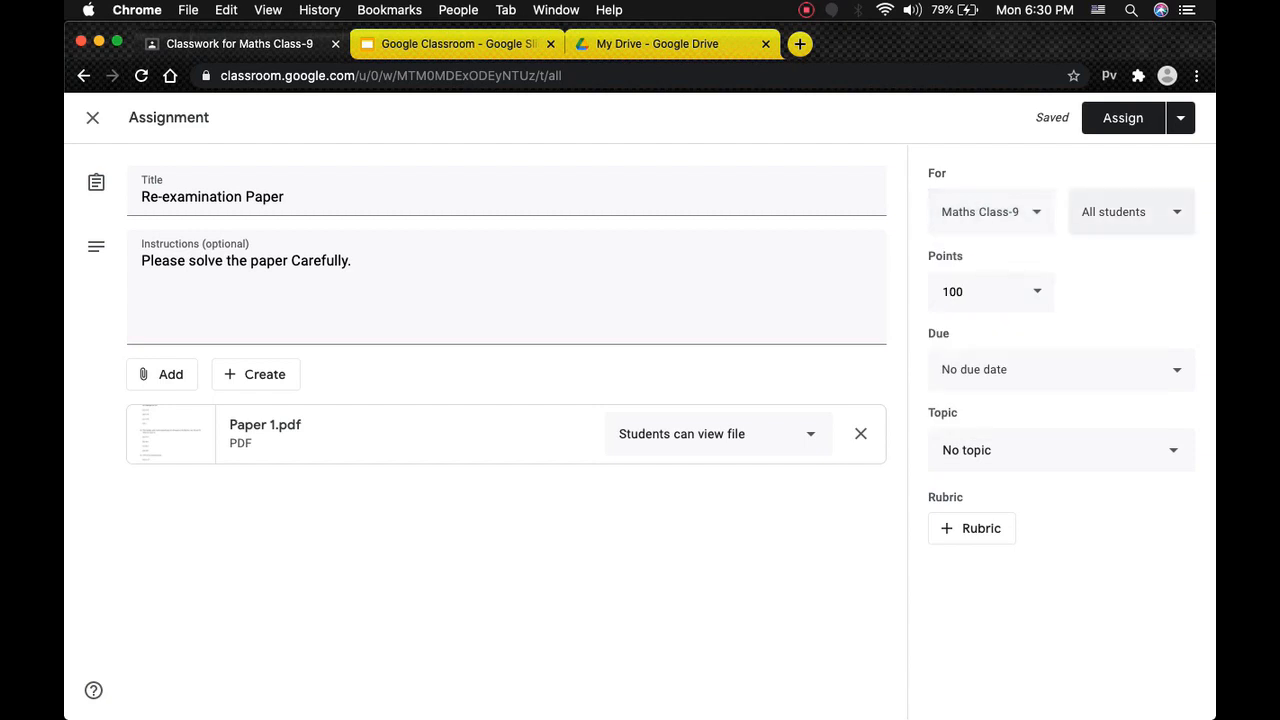
Restrict the assignment's recipients to Student 1 only, deselecting all other students.
{"action": "left_click", "coordinate": [1131, 212]}
{"action": "left_click", "coordinate": [1131, 212]}
{"action": "left_click", "coordinate": [1131, 212]}
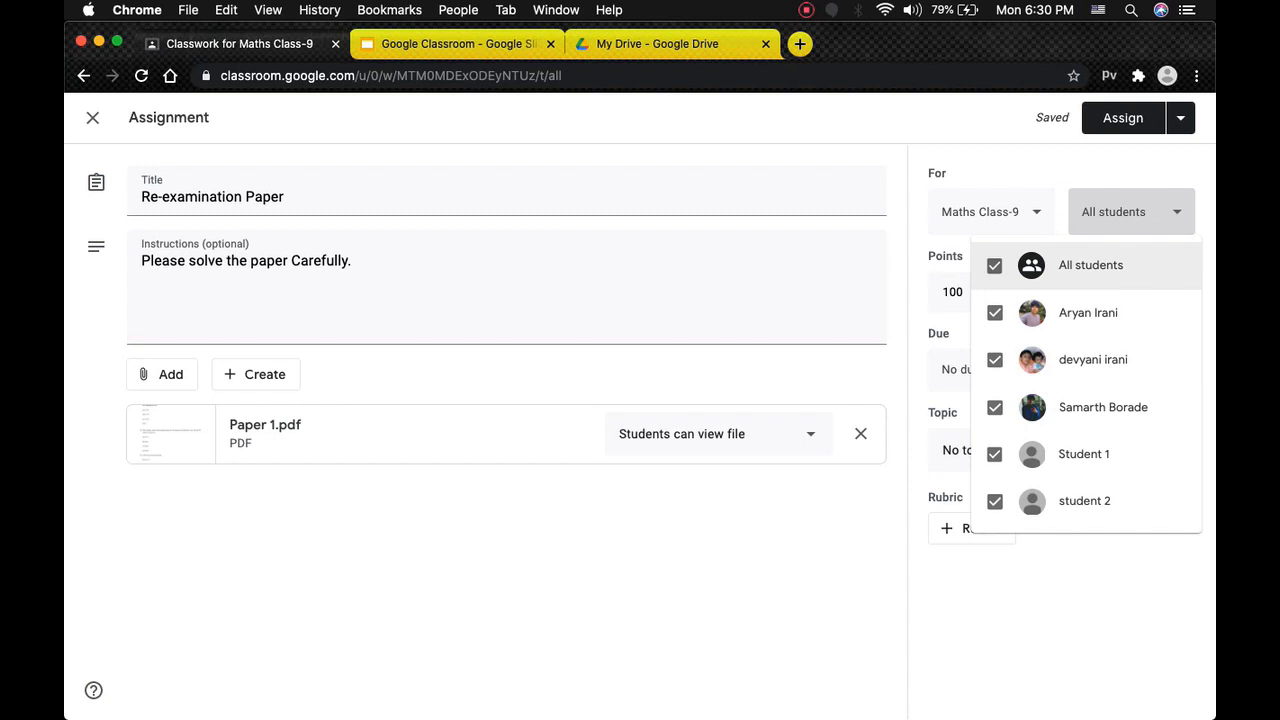
{"action": "left_click", "coordinate": [995, 265]}
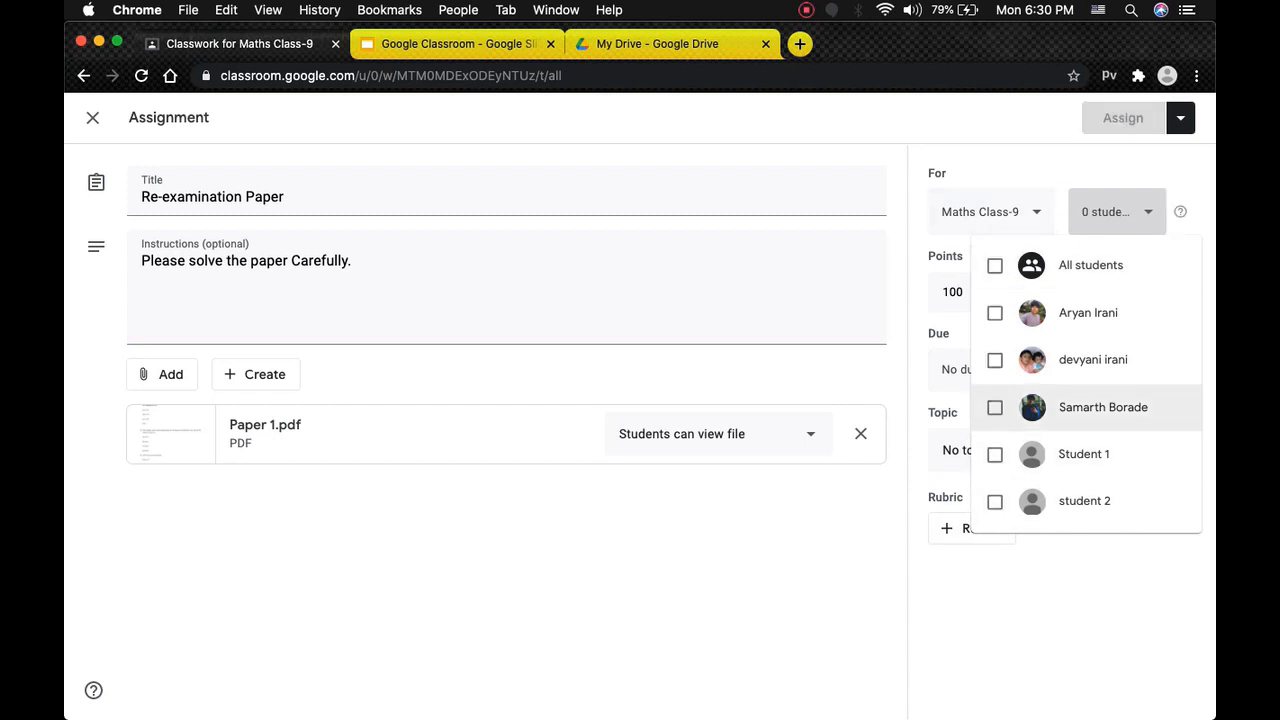
{"action": "left_click", "coordinate": [995, 454]}
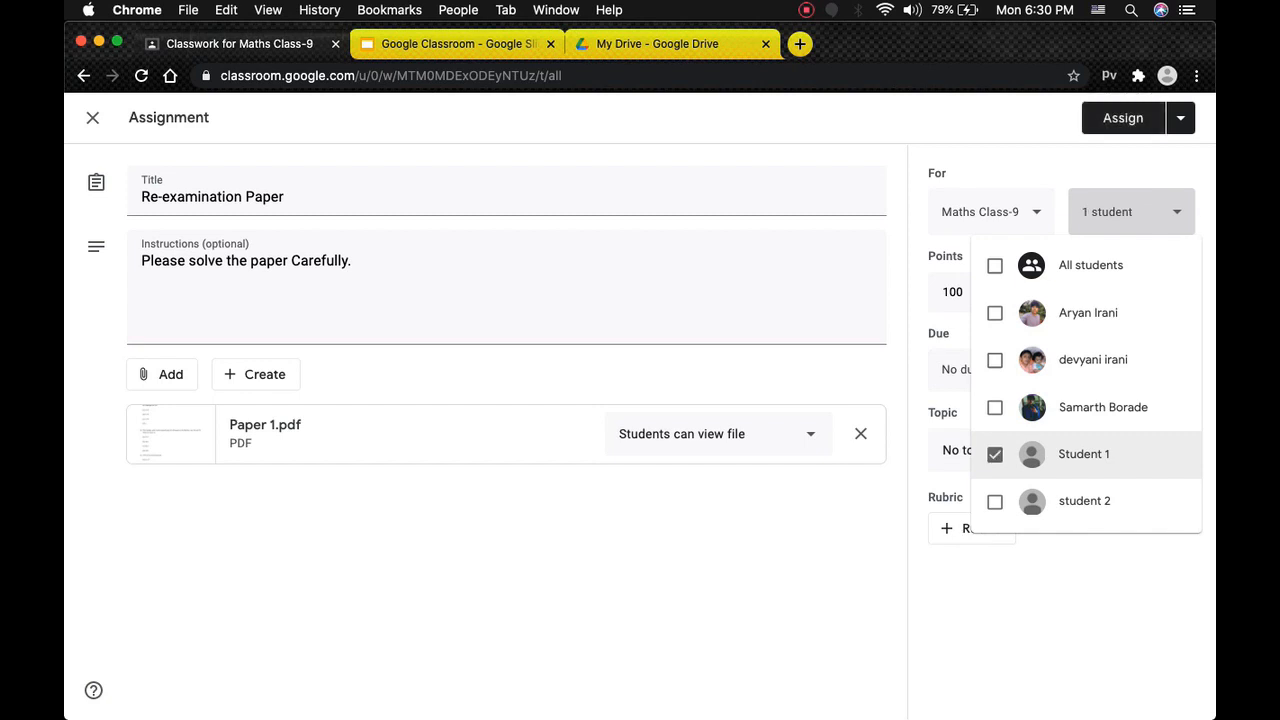
{"action": "key", "text": "Escape"}
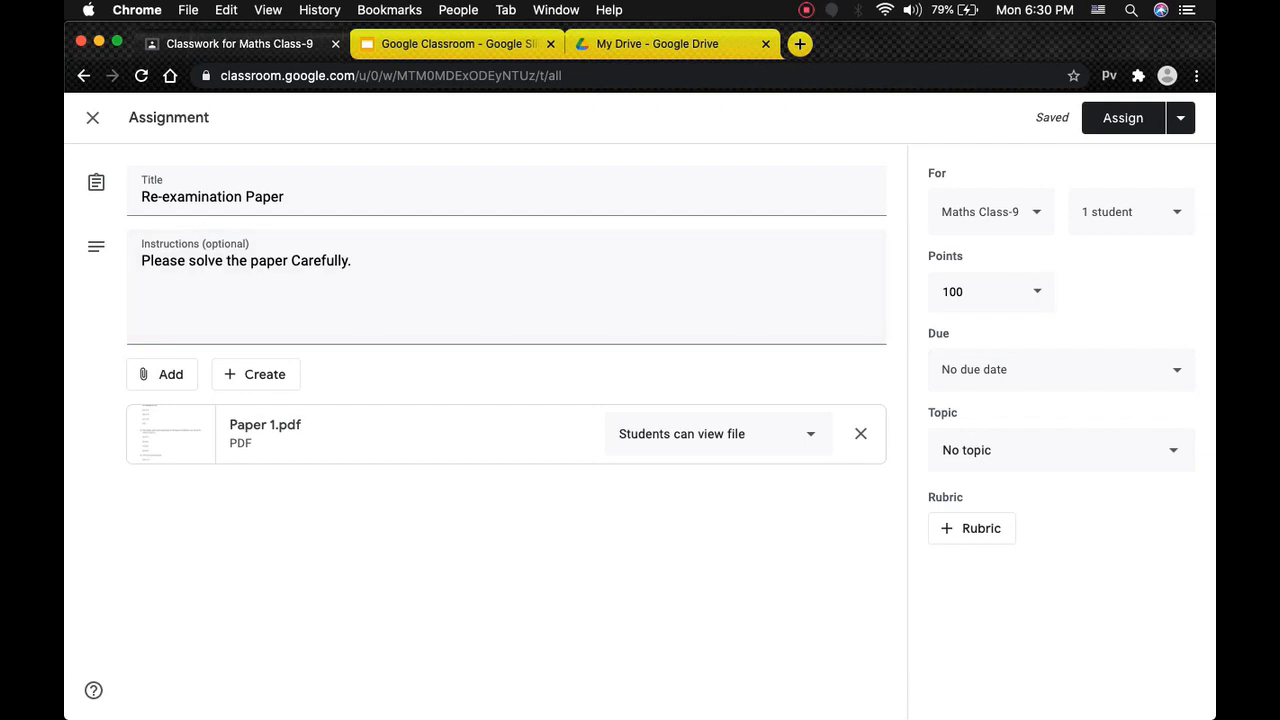
Set the assignment's due date to Mar 24, 2021 and the due time to 10:00 AM.
{"action": "left_click", "coordinate": [1061, 370]}
{"action": "left_click", "coordinate": [1037, 432]}
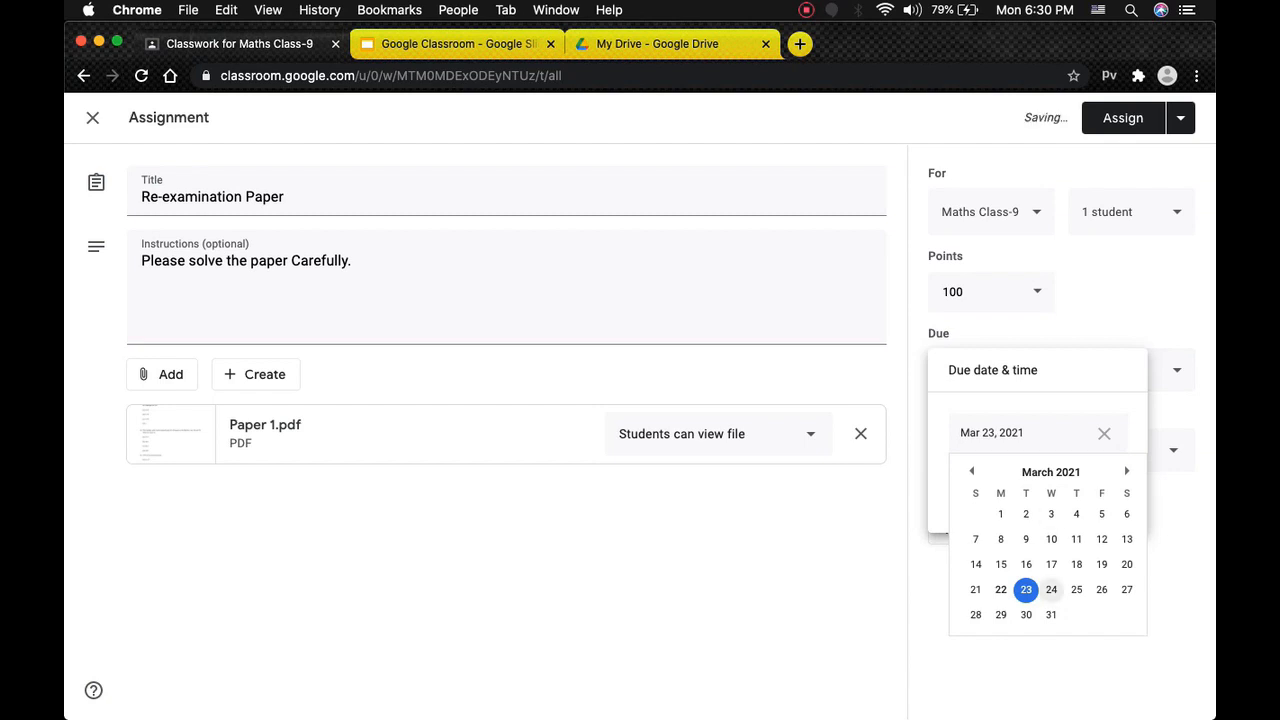
{"action": "left_click", "coordinate": [1051, 589]}
{"action": "left_click", "coordinate": [1037, 485]}
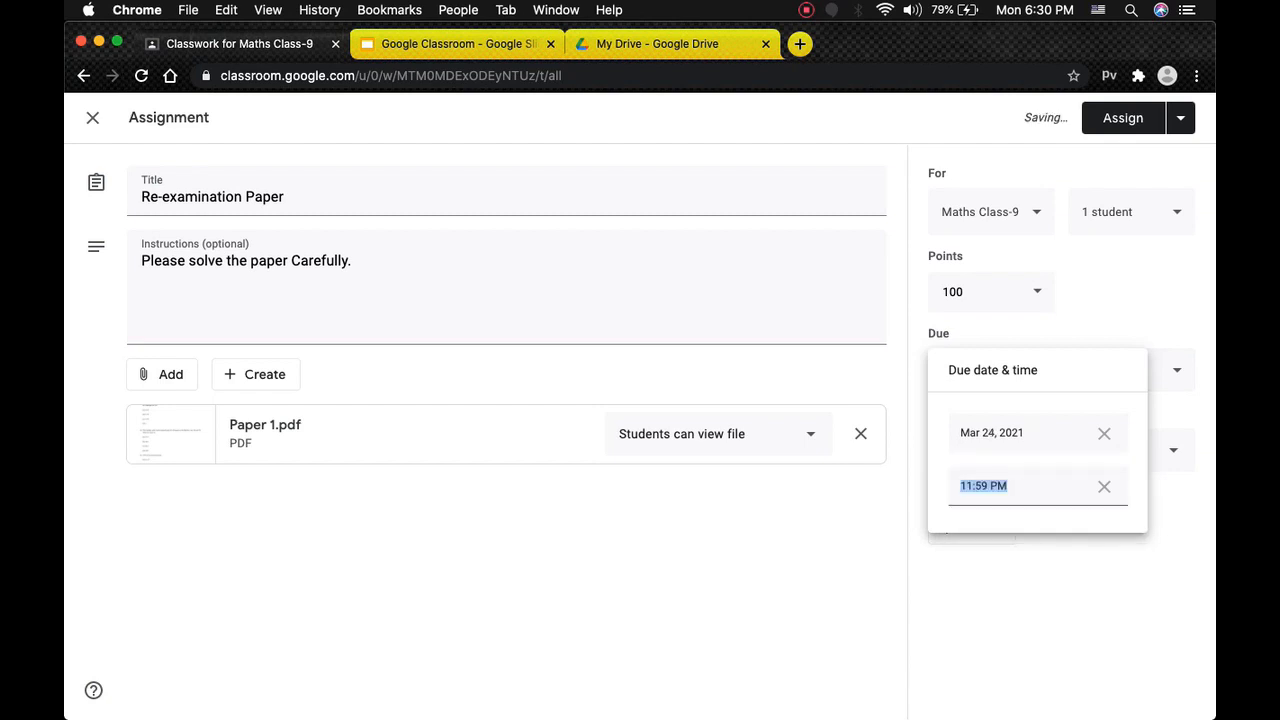
{"action": "type", "text": "10:00 A"}
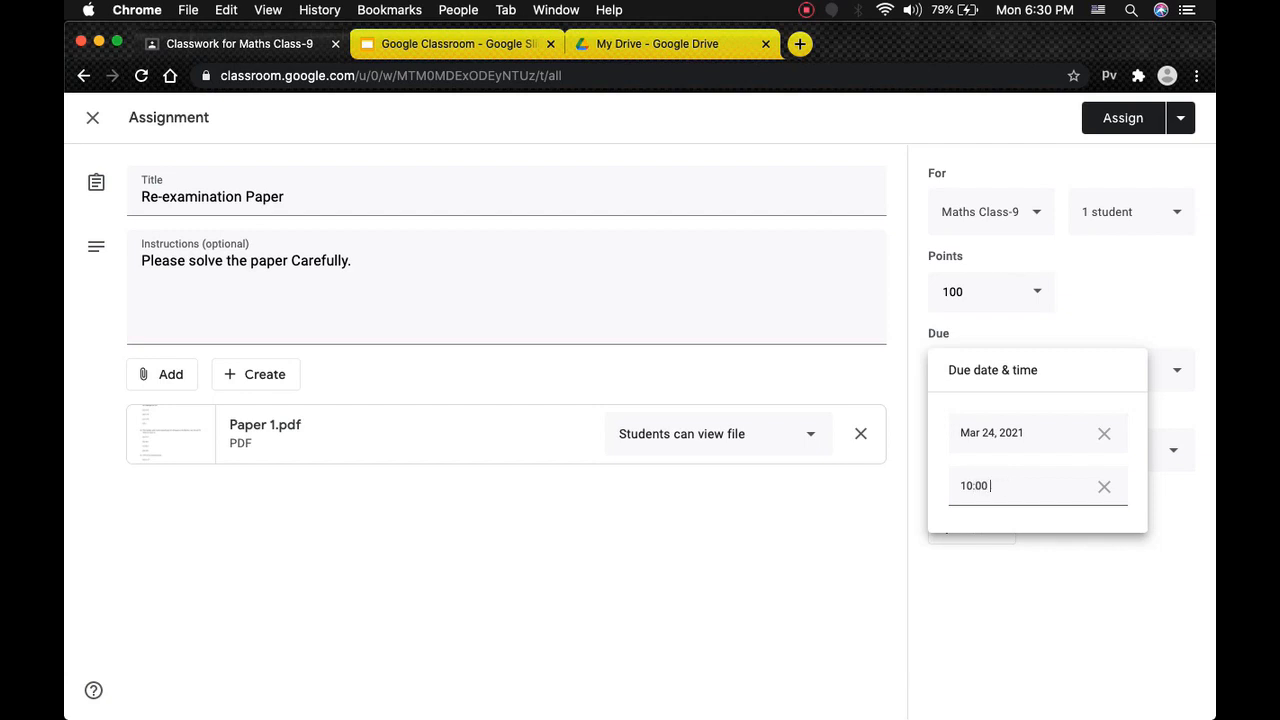
{"action": "type", "text": "M"}
{"action": "key", "text": "Return"}
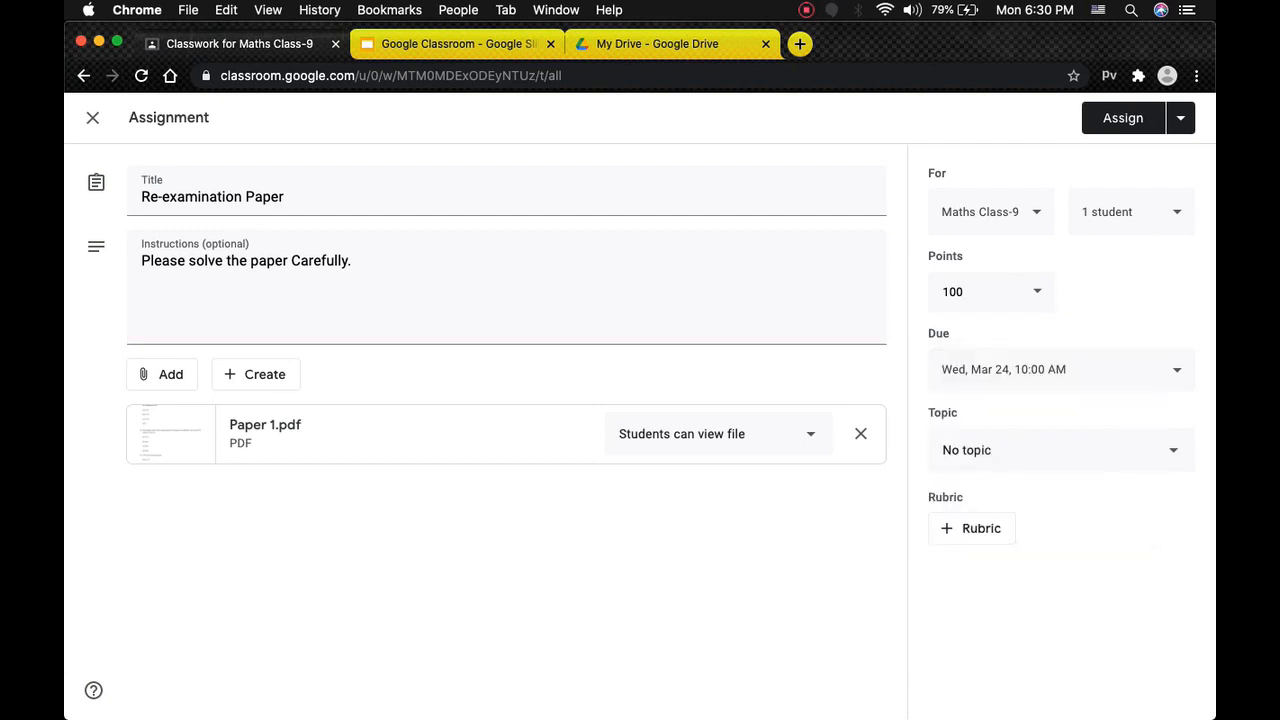
{"action": "left_click", "coordinate": [1061, 451]}
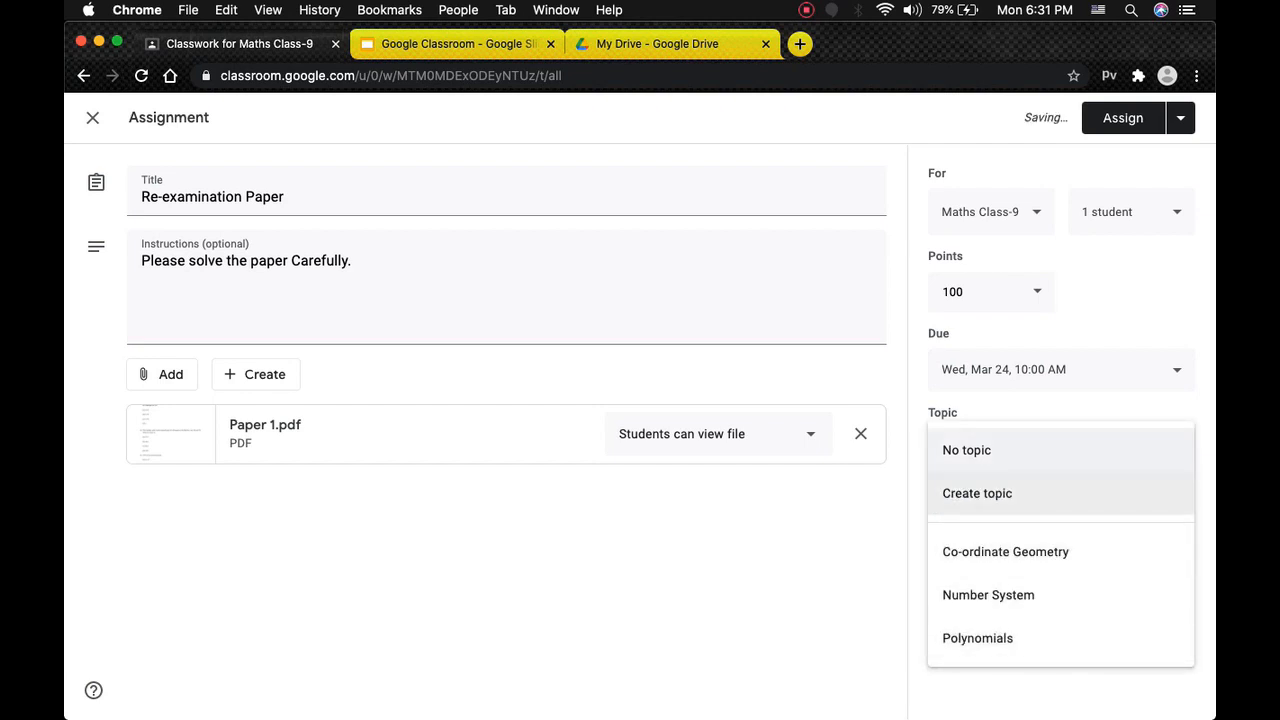
{"action": "left_click", "coordinate": [977, 493]}
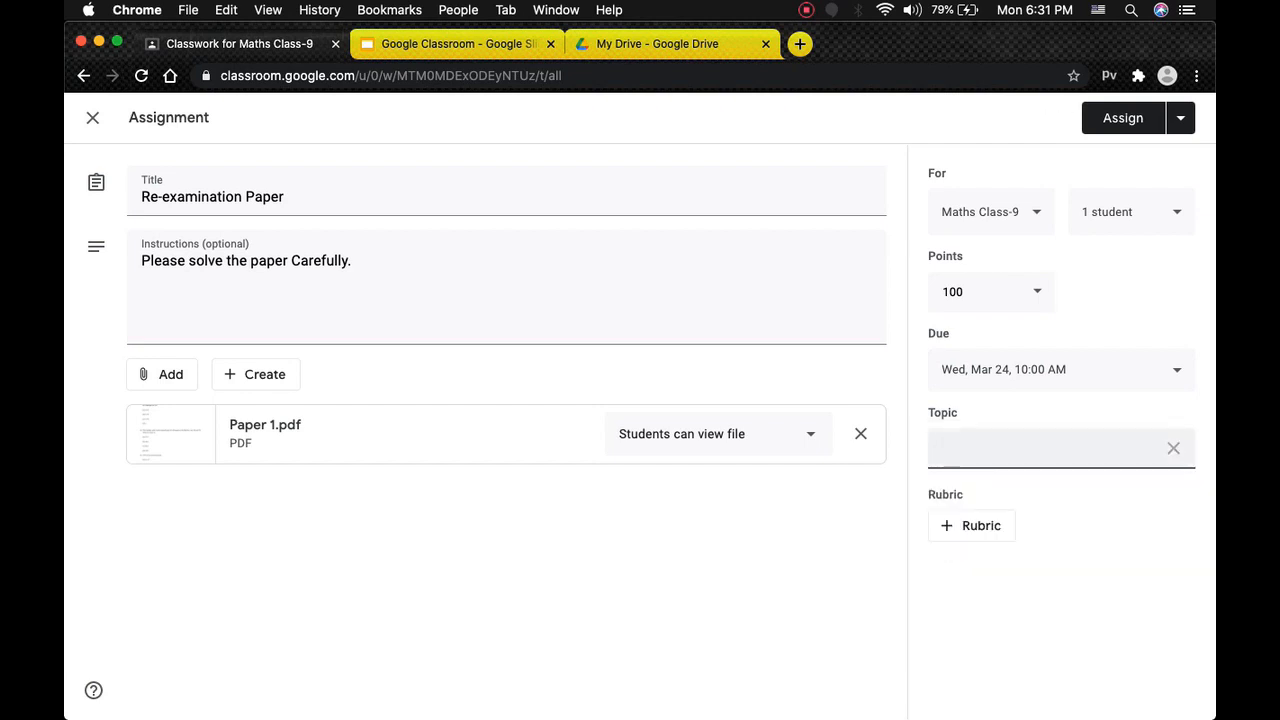
{"action": "left_click", "coordinate": [1174, 448]}
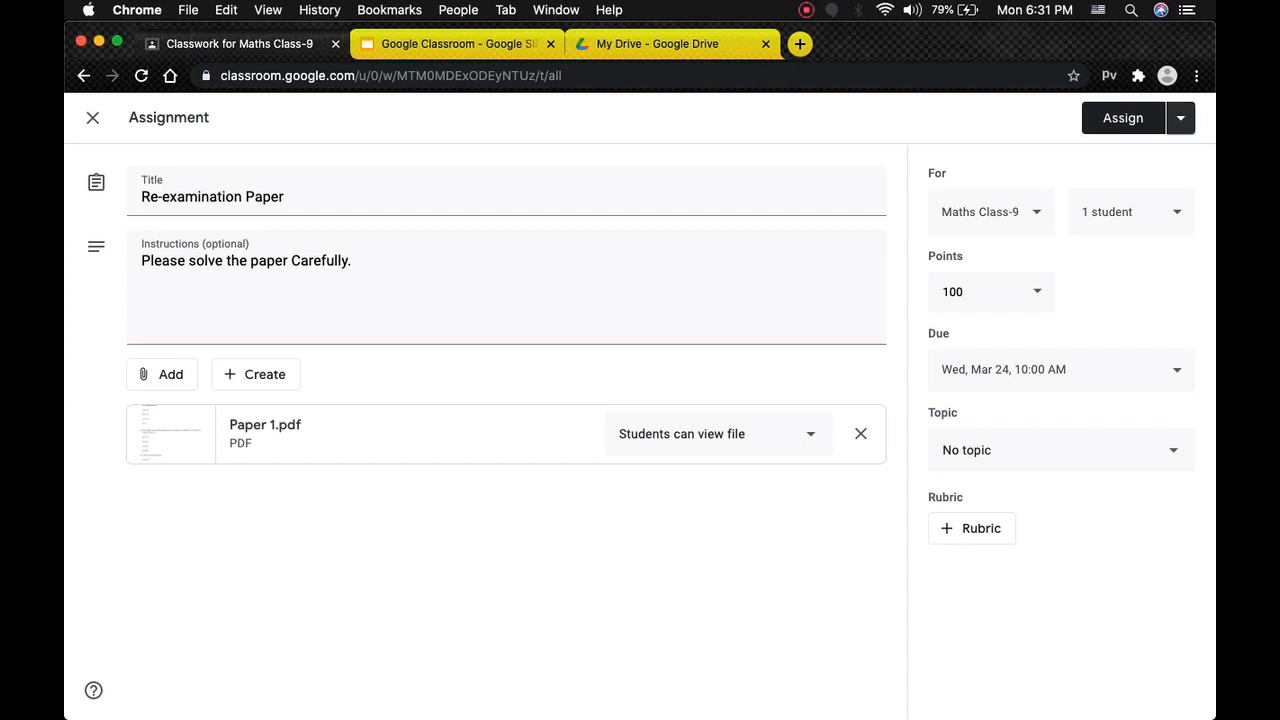
Assign the Re-examination Paper immediately, without scheduling it or saving it as a draft.
{"action": "left_click", "coordinate": [1180, 118]}
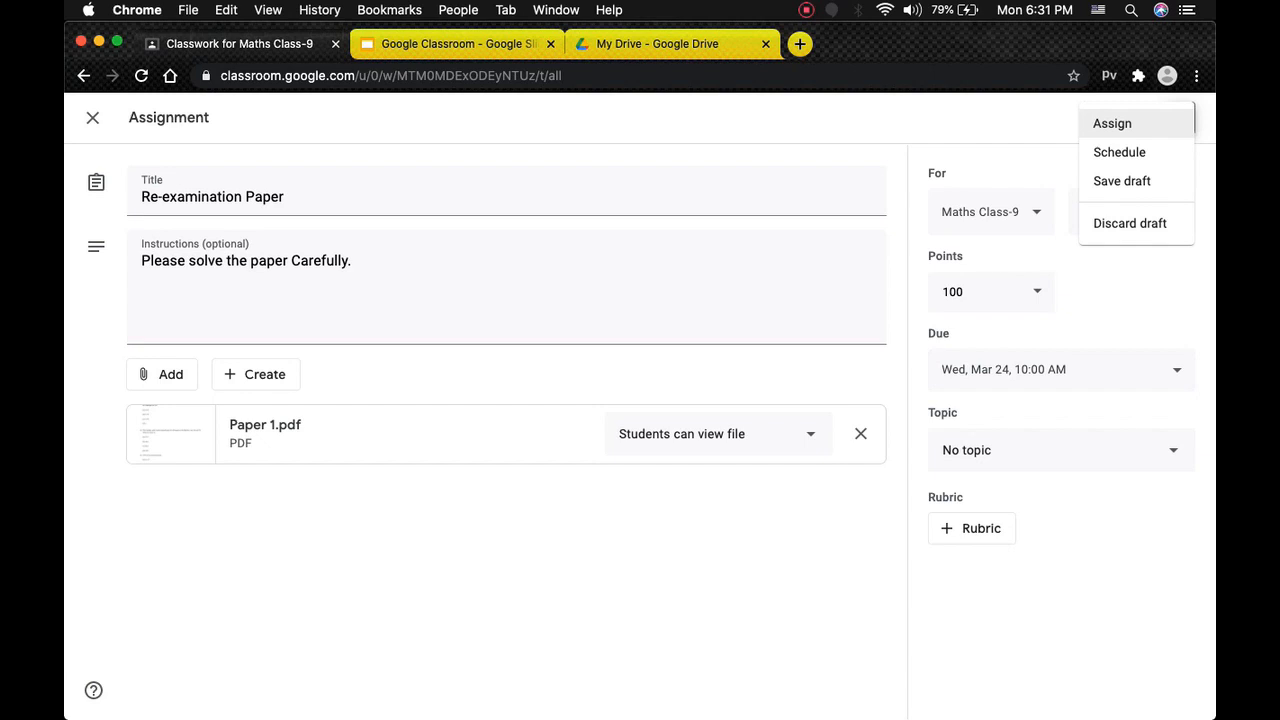
{"action": "key", "text": "Escape"}
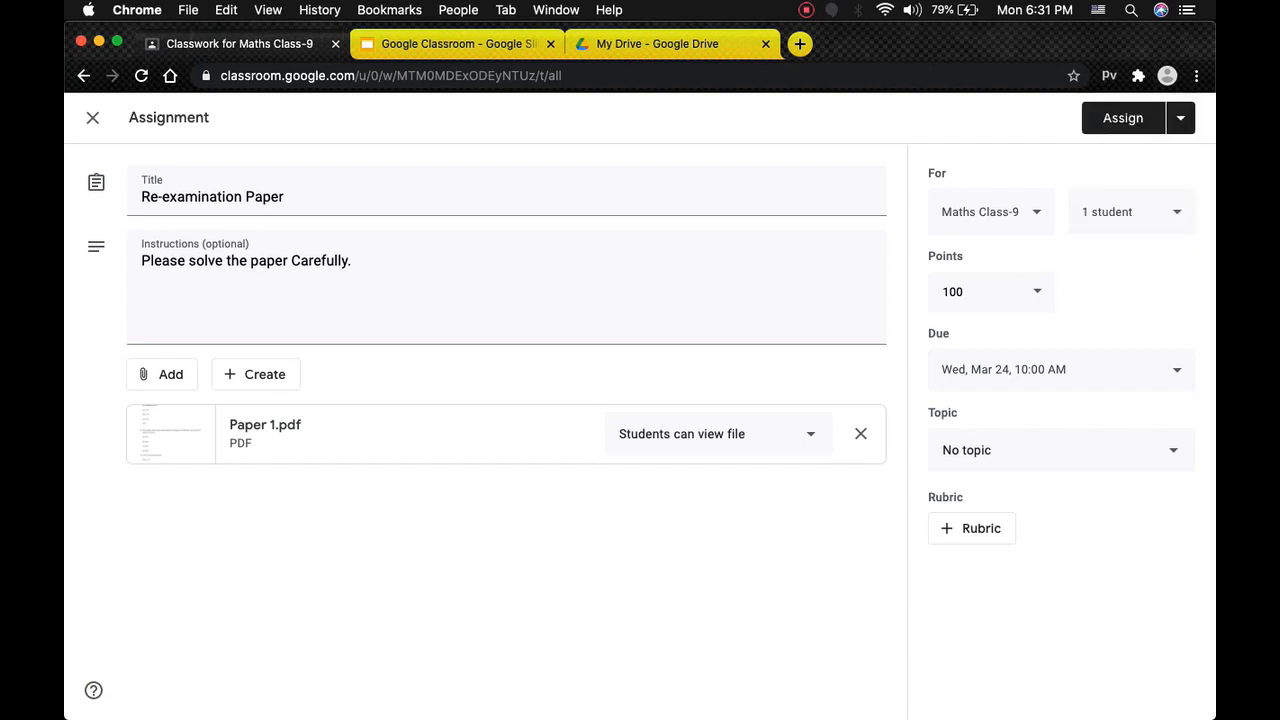
{"action": "left_click", "coordinate": [1123, 118]}
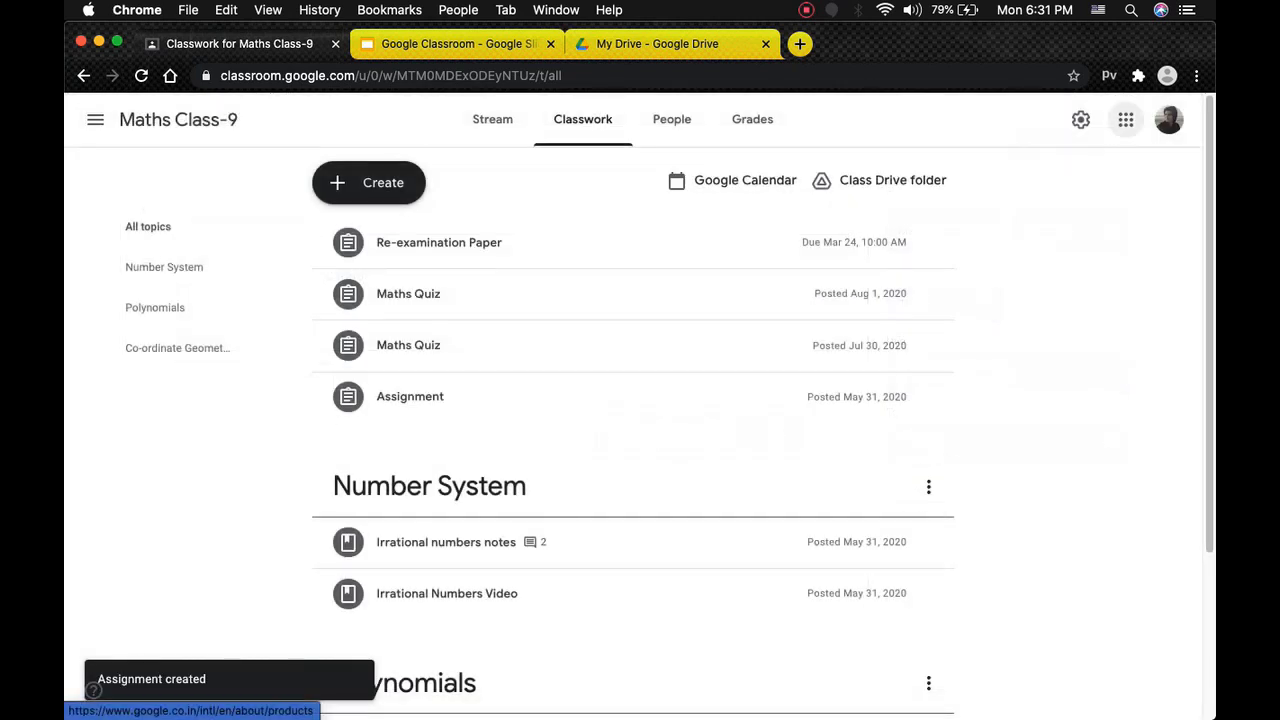
Check in the class stream which student the Re-examination Paper was posted to.
{"action": "scroll", "coordinate": [633, 400], "scroll_direction": "down", "scroll_amount": 3}
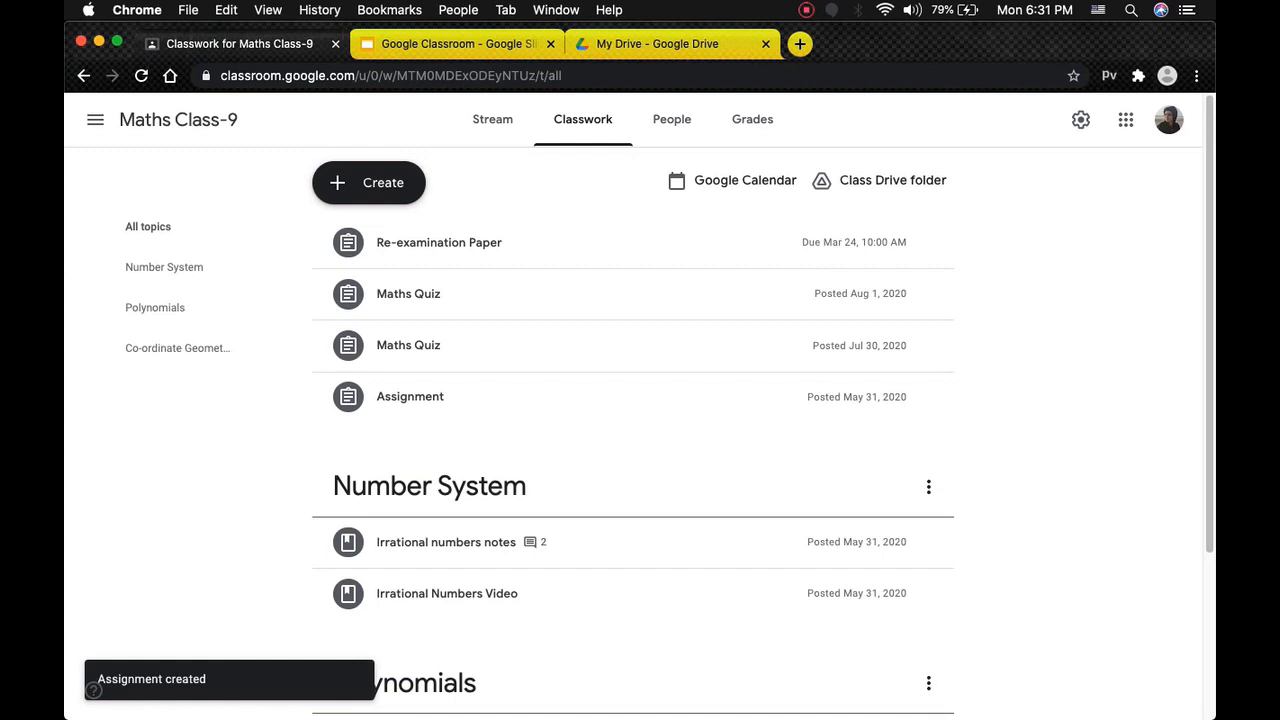
{"action": "left_click", "coordinate": [492, 119]}
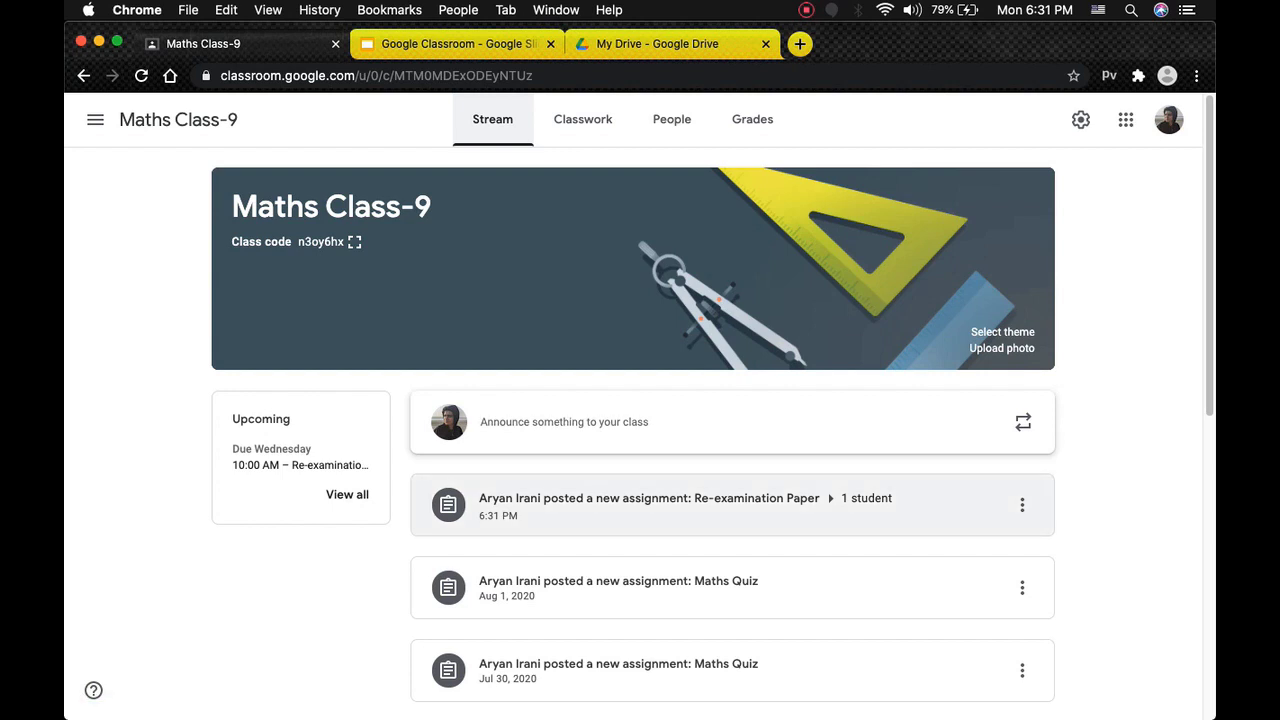
{"action": "left_click", "coordinate": [866, 498]}
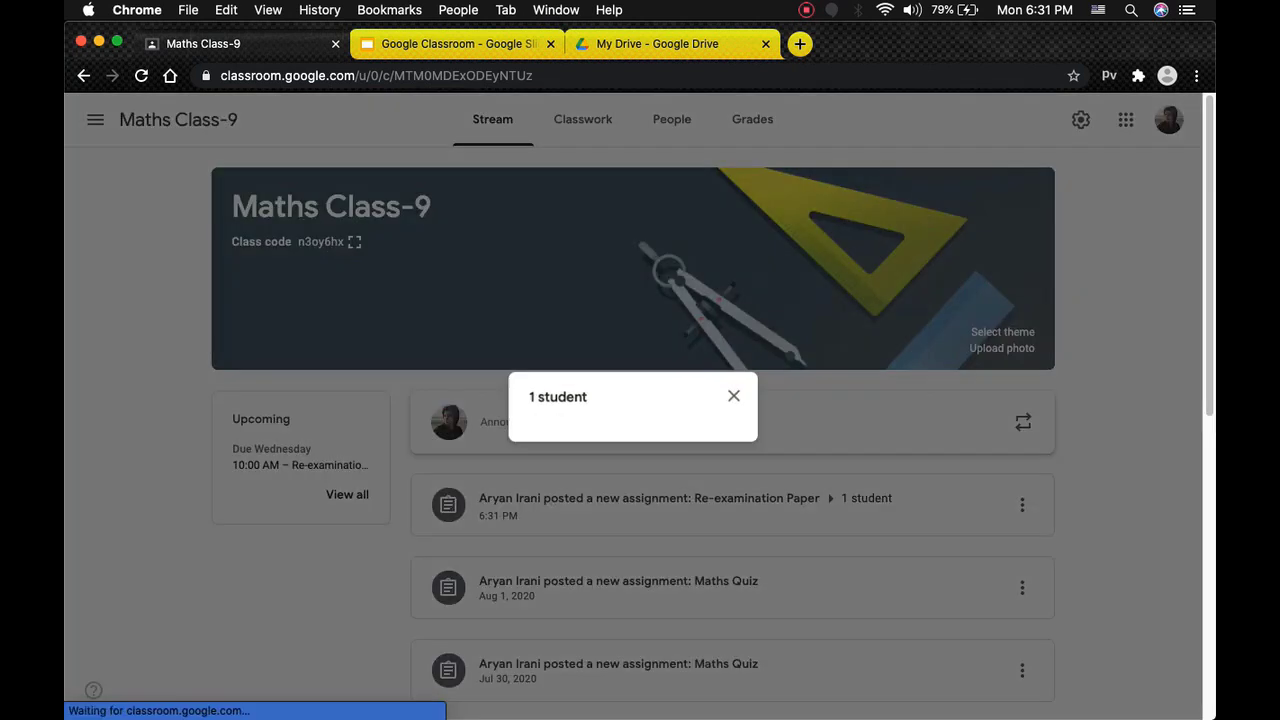
{"action": "left_click", "coordinate": [739, 368]}
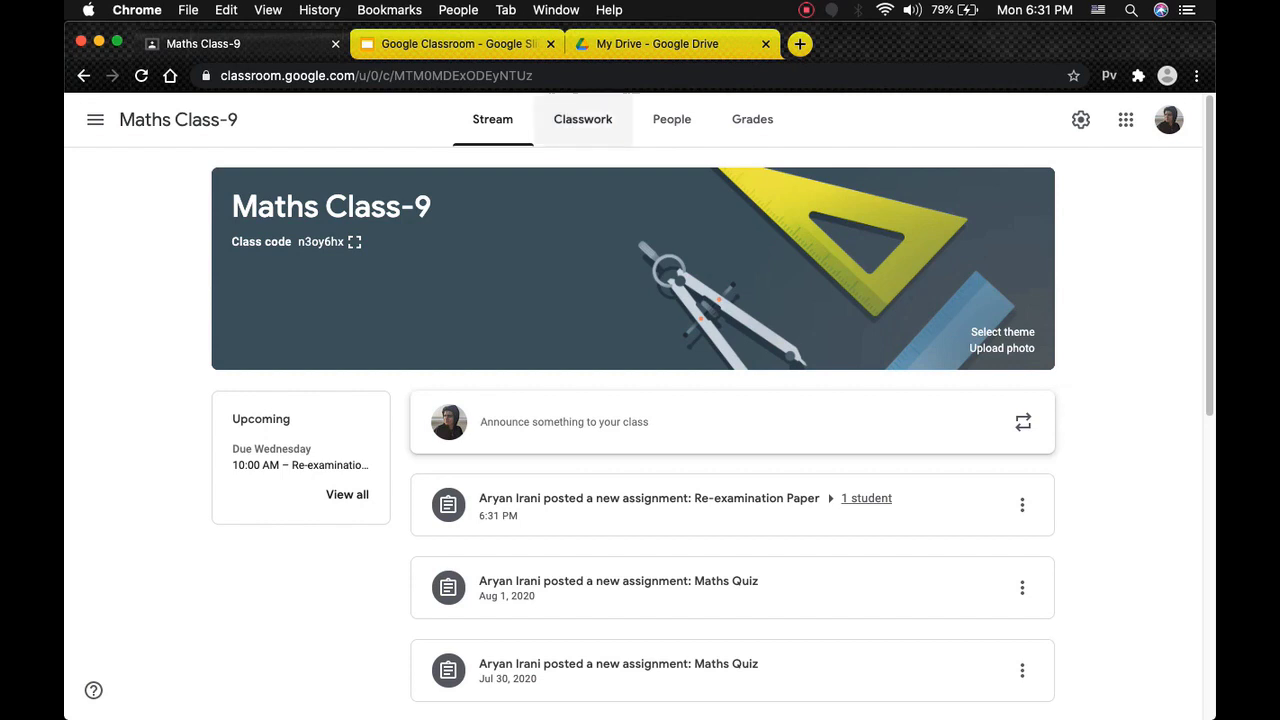
Create another classwork assignment titled "Re-examination Paper".
{"action": "left_click", "coordinate": [583, 119]}
{"action": "left_click", "coordinate": [369, 182]}
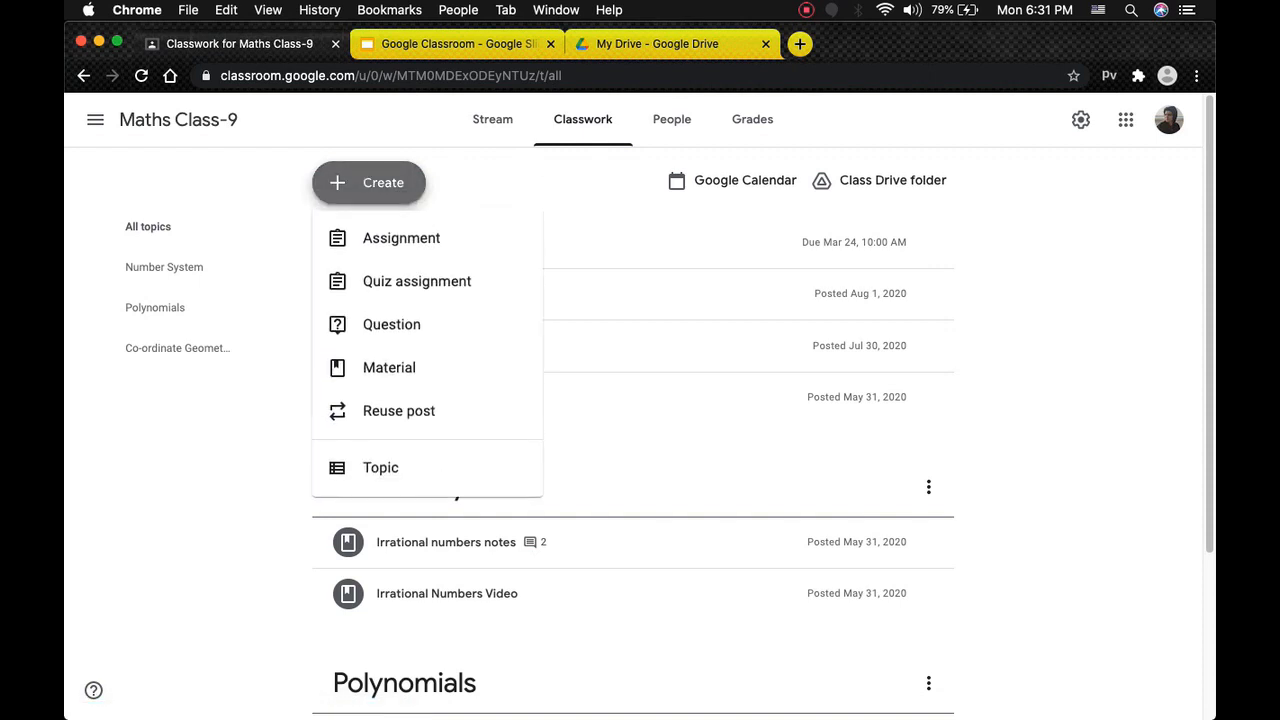
{"action": "left_click", "coordinate": [401, 238]}
{"action": "type", "text": "Re-examination"}
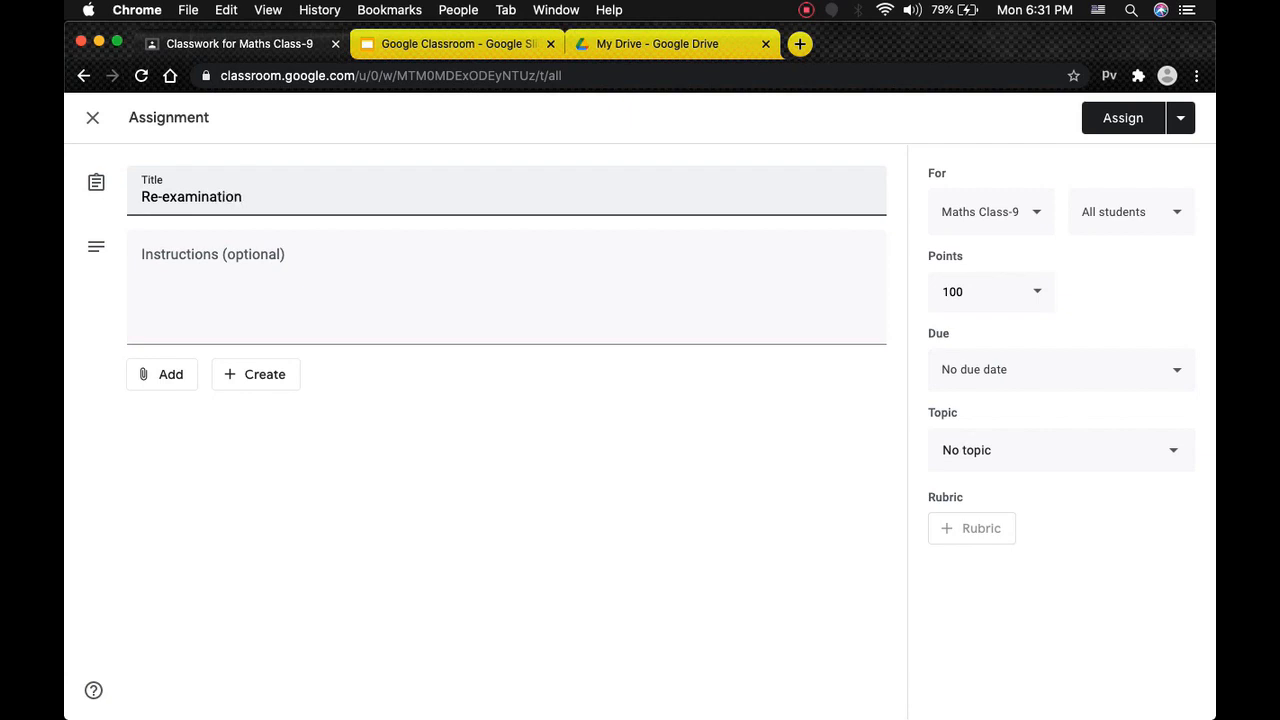
{"action": "type", "text": " PP"}
{"action": "key", "text": "BackSpace"}
{"action": "type", "text": "aper"}
{"action": "key", "text": "Tab"}
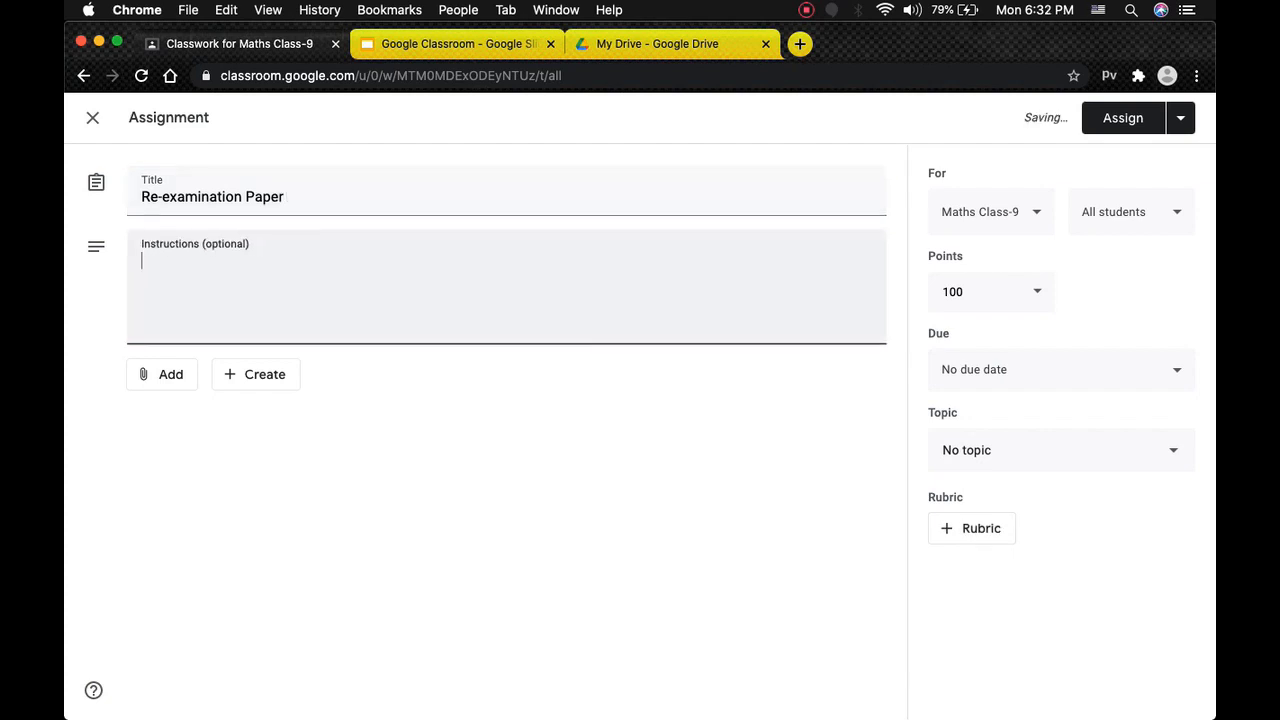
Enter the instructions "Please solve the Paper carefully." for the second assignment.
{"action": "type", "text": "Please so"}
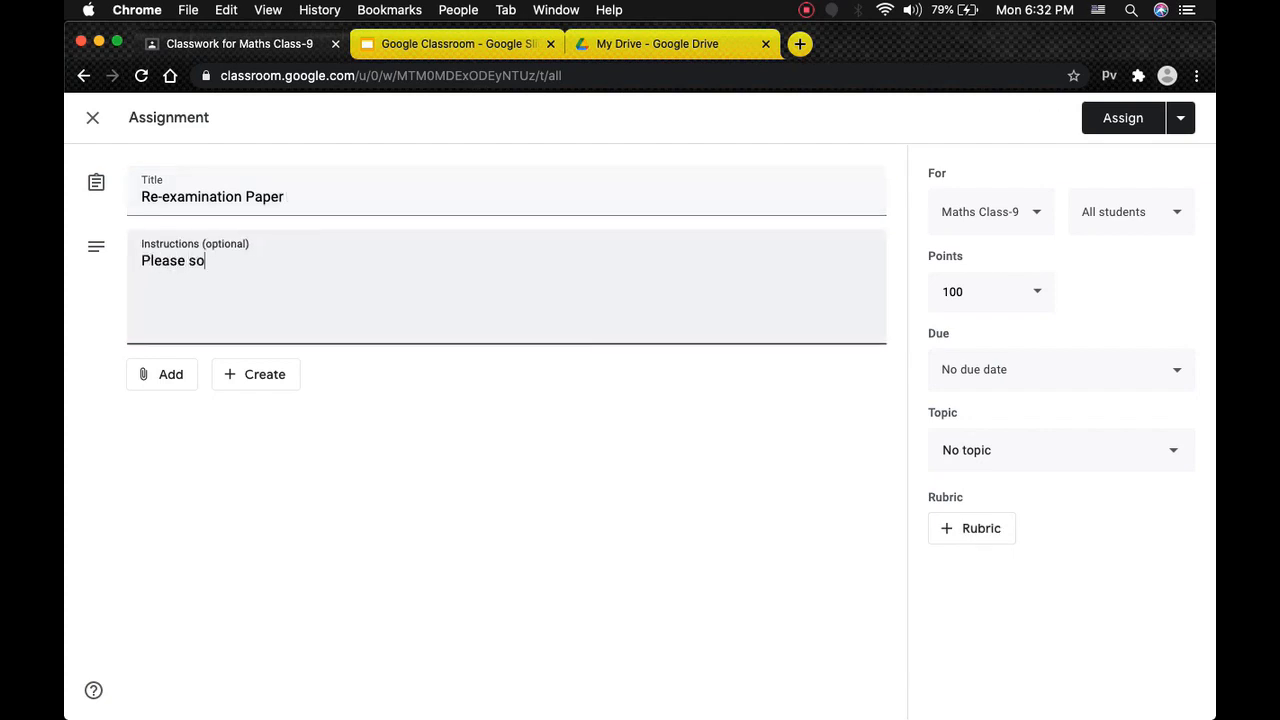
{"action": "type", "text": "lve the"}
{"action": "type", "text": " Pa"}
{"action": "key", "text": "BackSpace"}
{"action": "type", "text": "Paper carefully."}
Attach "Paper 2 .pdf" from Google Drive to the assignment, keeping its permission at "Students can view file".
{"action": "left_click", "coordinate": [162, 374]}
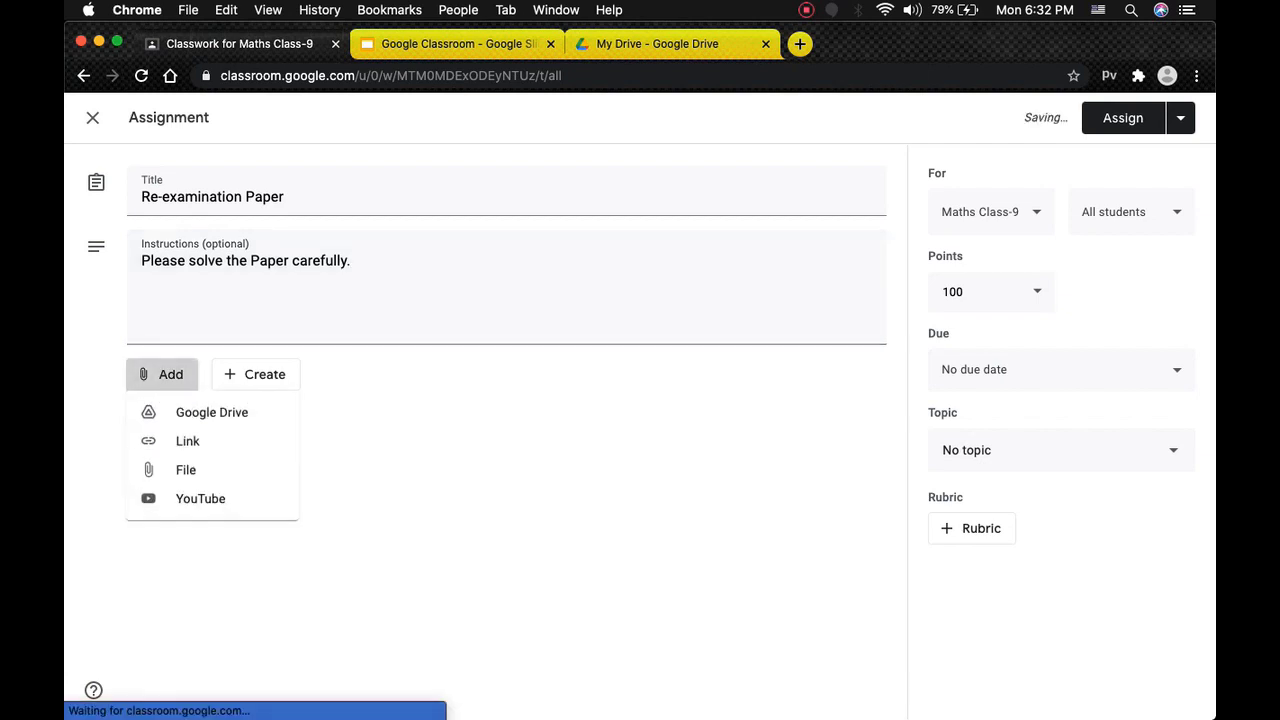
{"action": "left_click", "coordinate": [205, 412]}
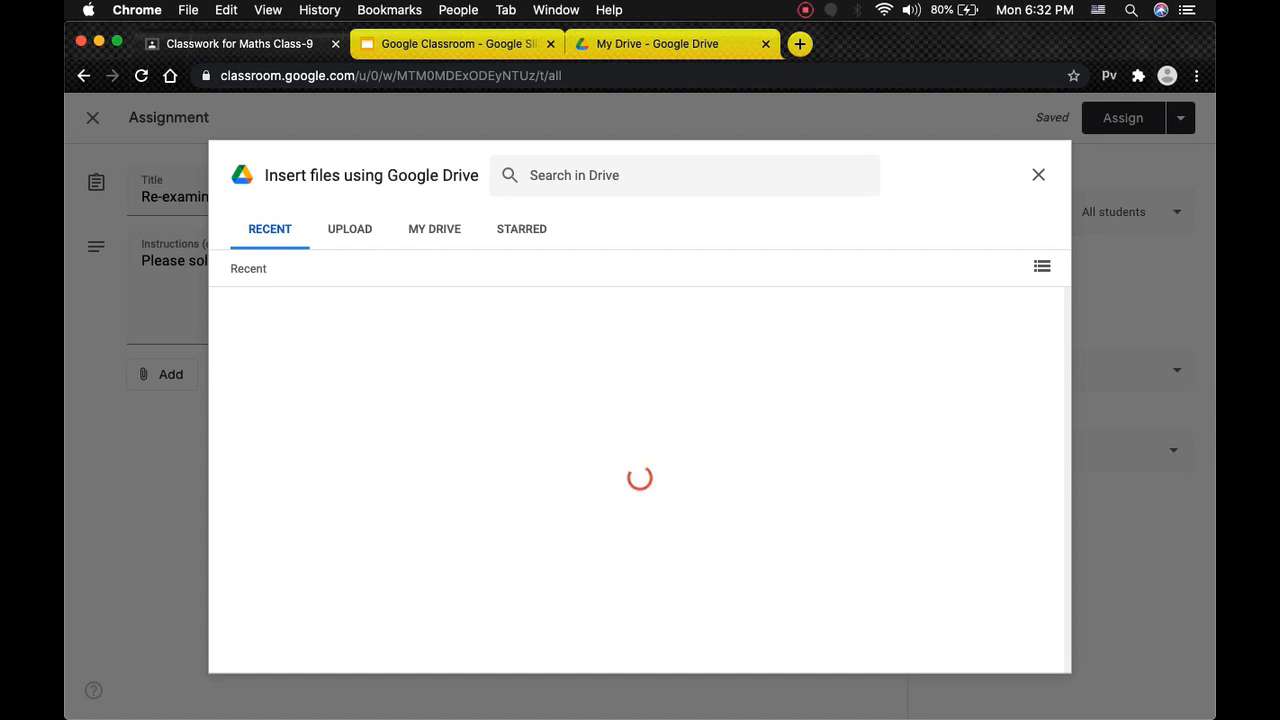
{"action": "left_click", "coordinate": [476, 410]}
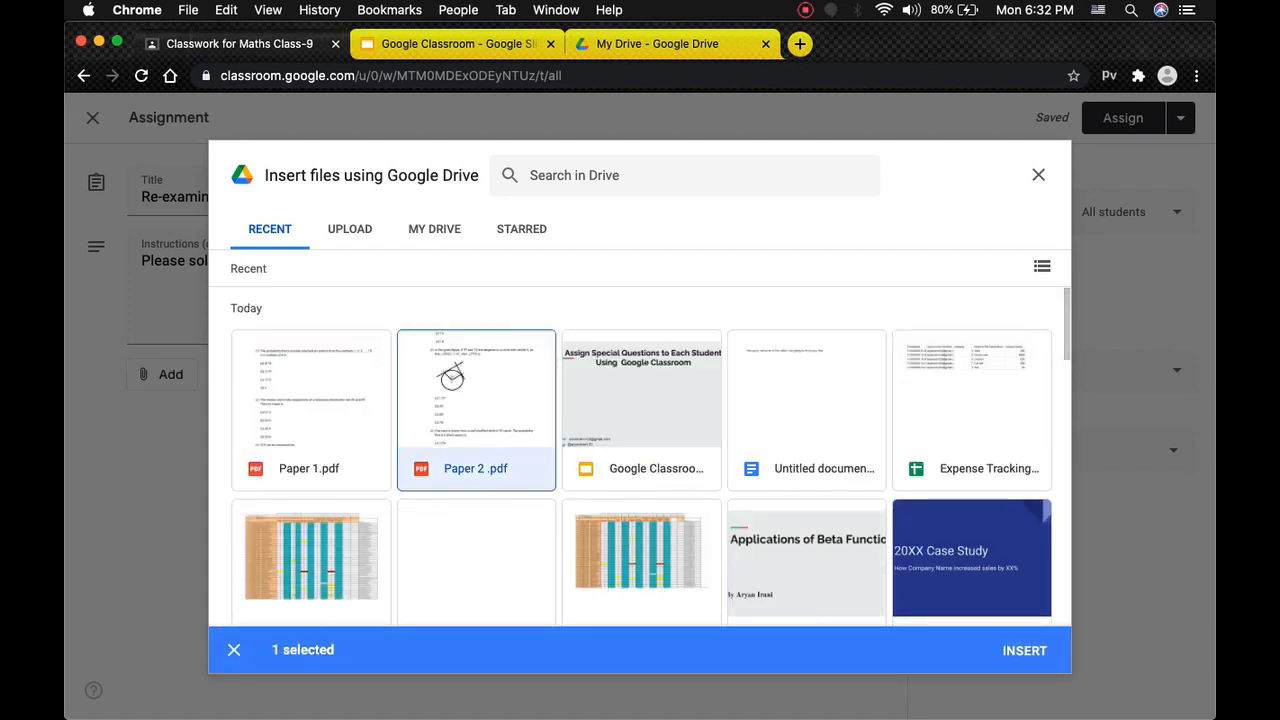
{"action": "left_click", "coordinate": [1024, 651]}
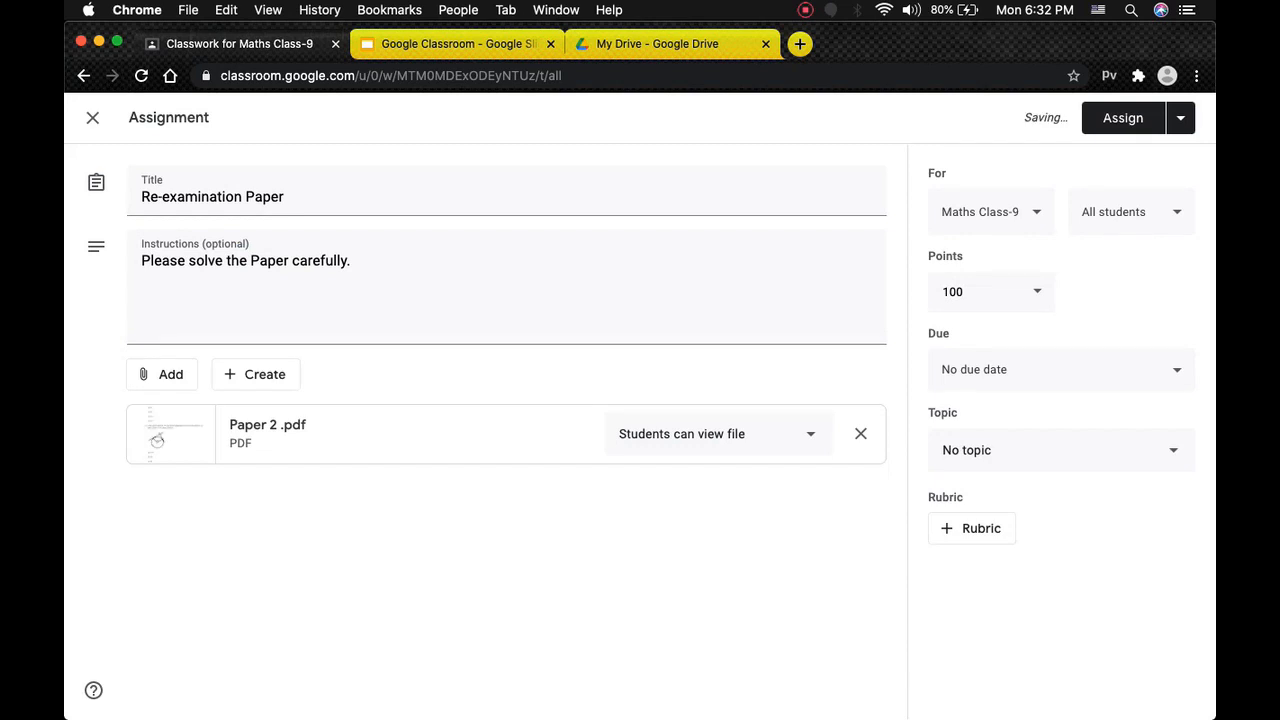
{"action": "left_click", "coordinate": [810, 434]}
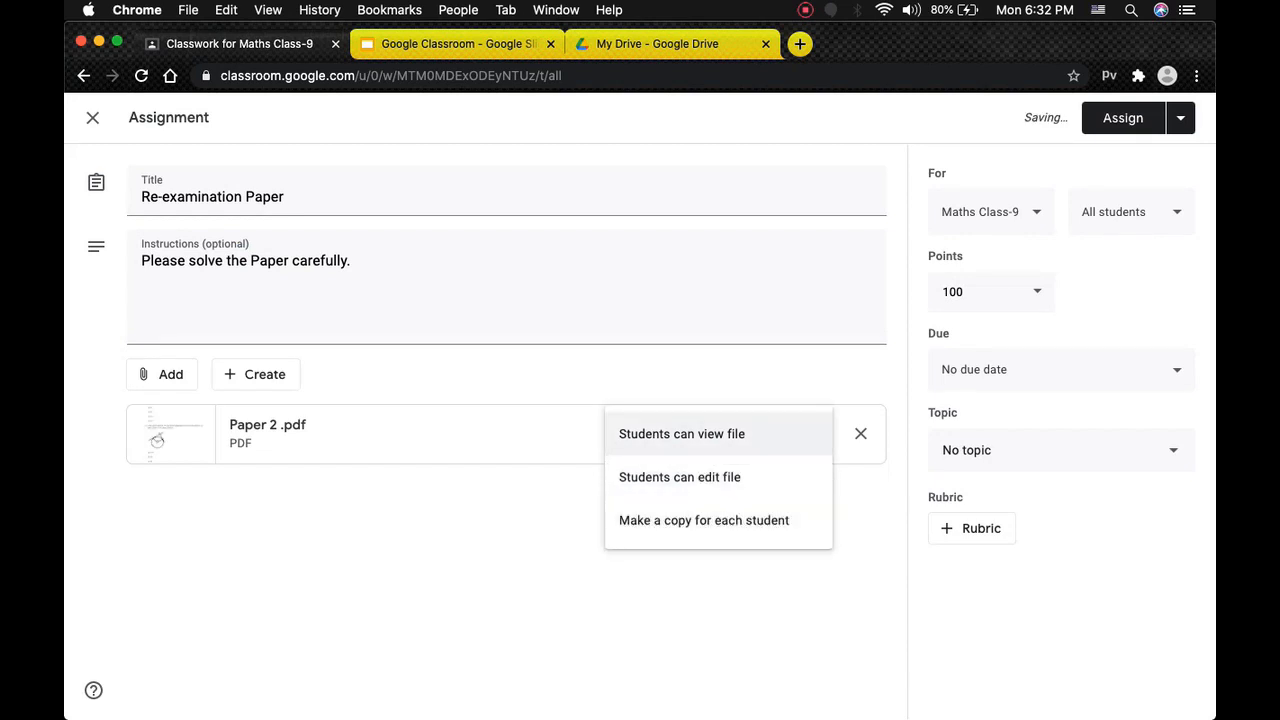
{"action": "left_click", "coordinate": [760, 598]}
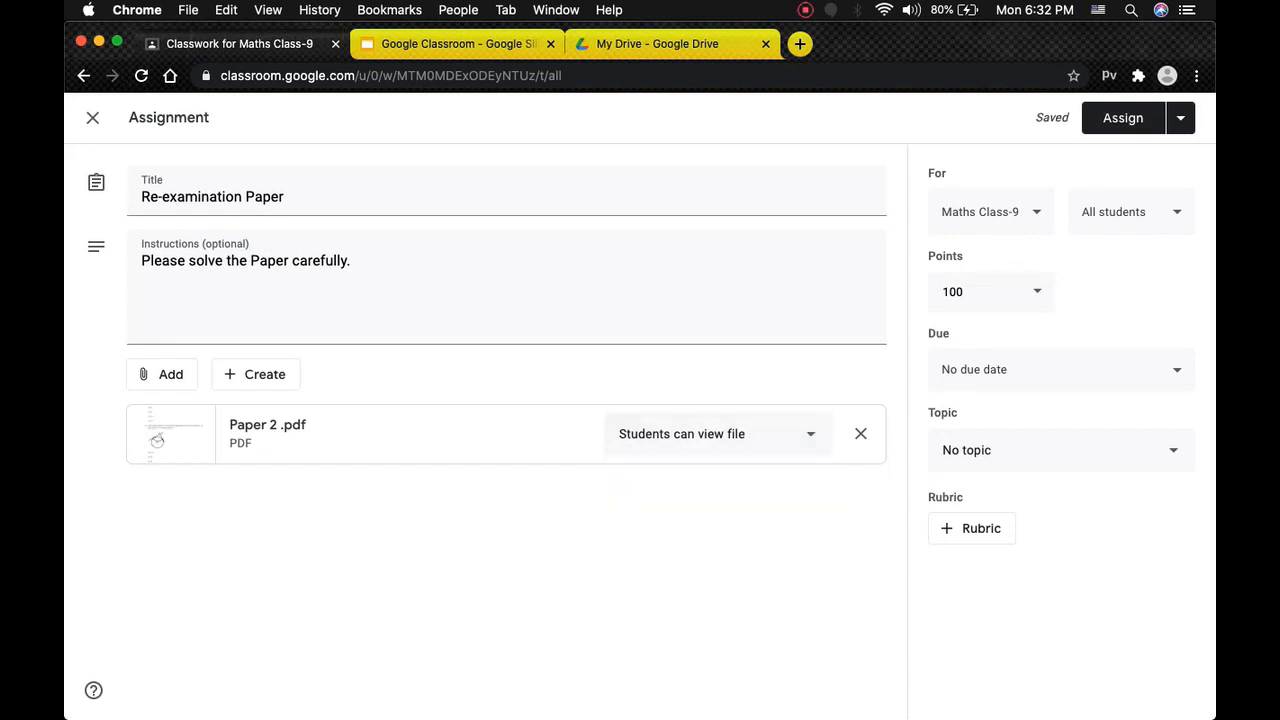
Restrict the Maths Class-9 assignment to "student 2" only, deselecting all other students.
{"action": "left_click", "coordinate": [990, 211]}
{"action": "left_click", "coordinate": [990, 211]}
{"action": "left_click", "coordinate": [1130, 211]}
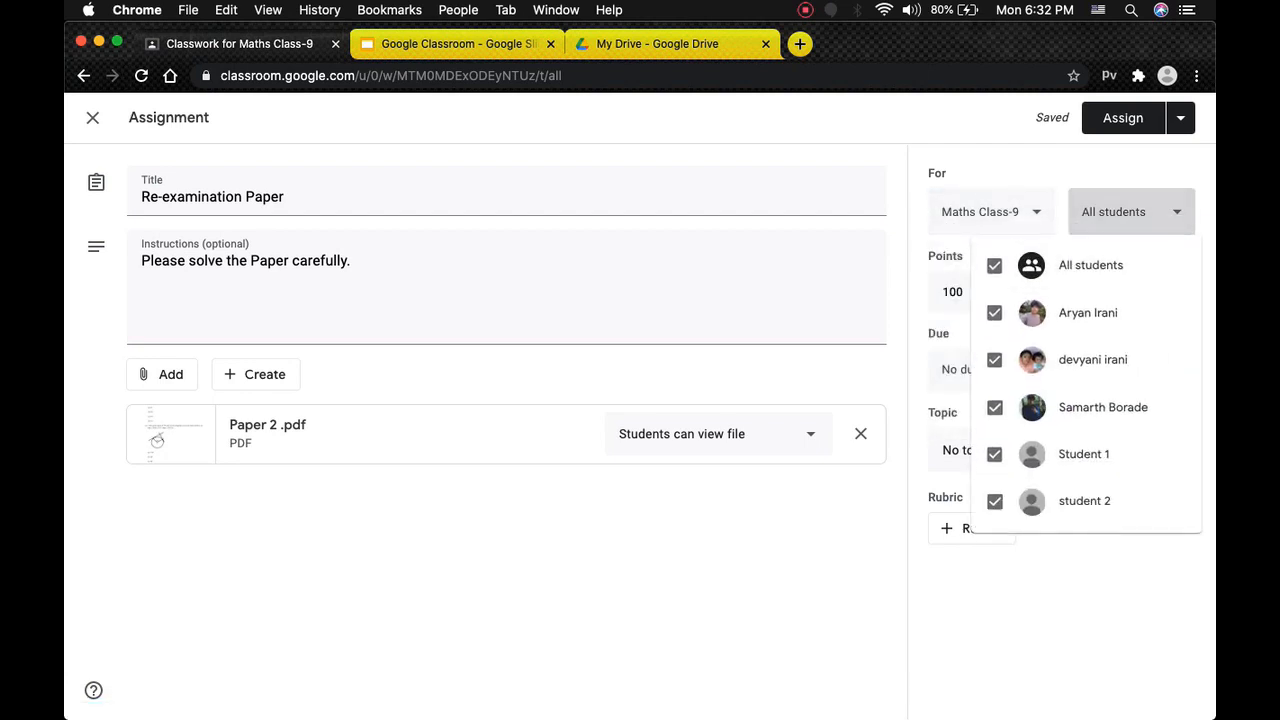
{"action": "left_click", "coordinate": [994, 265]}
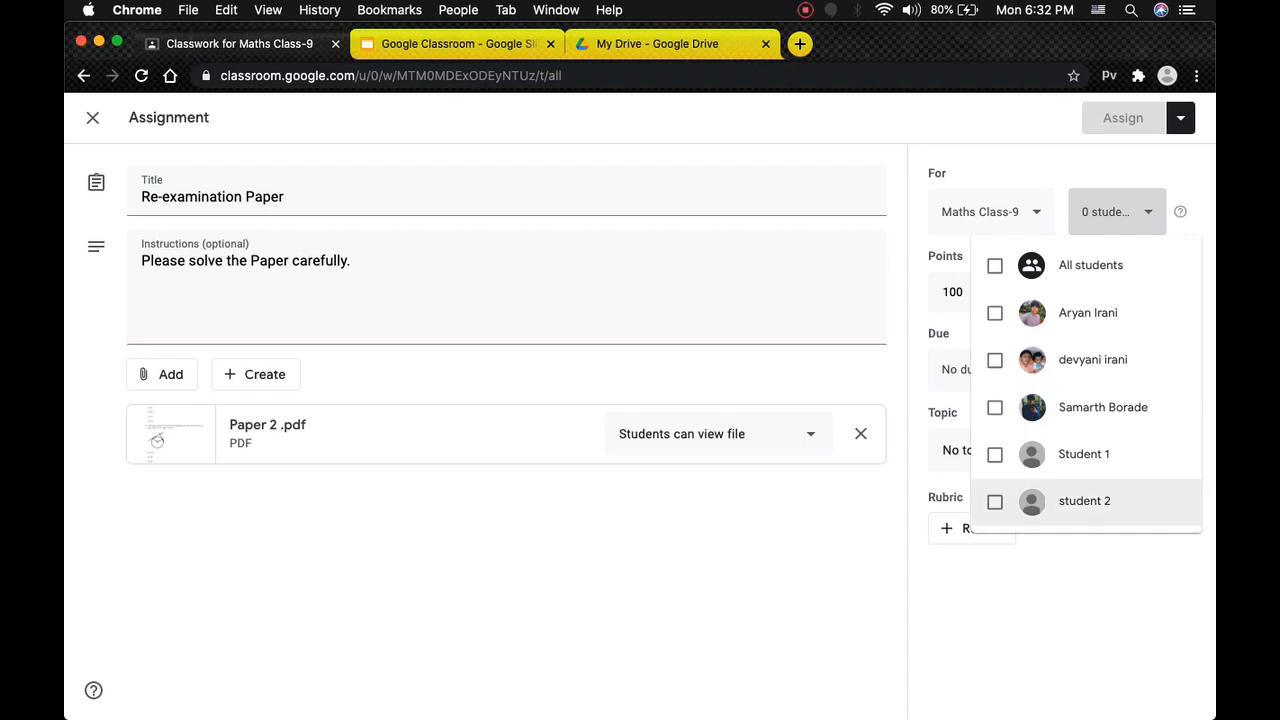
{"action": "left_click", "coordinate": [995, 501]}
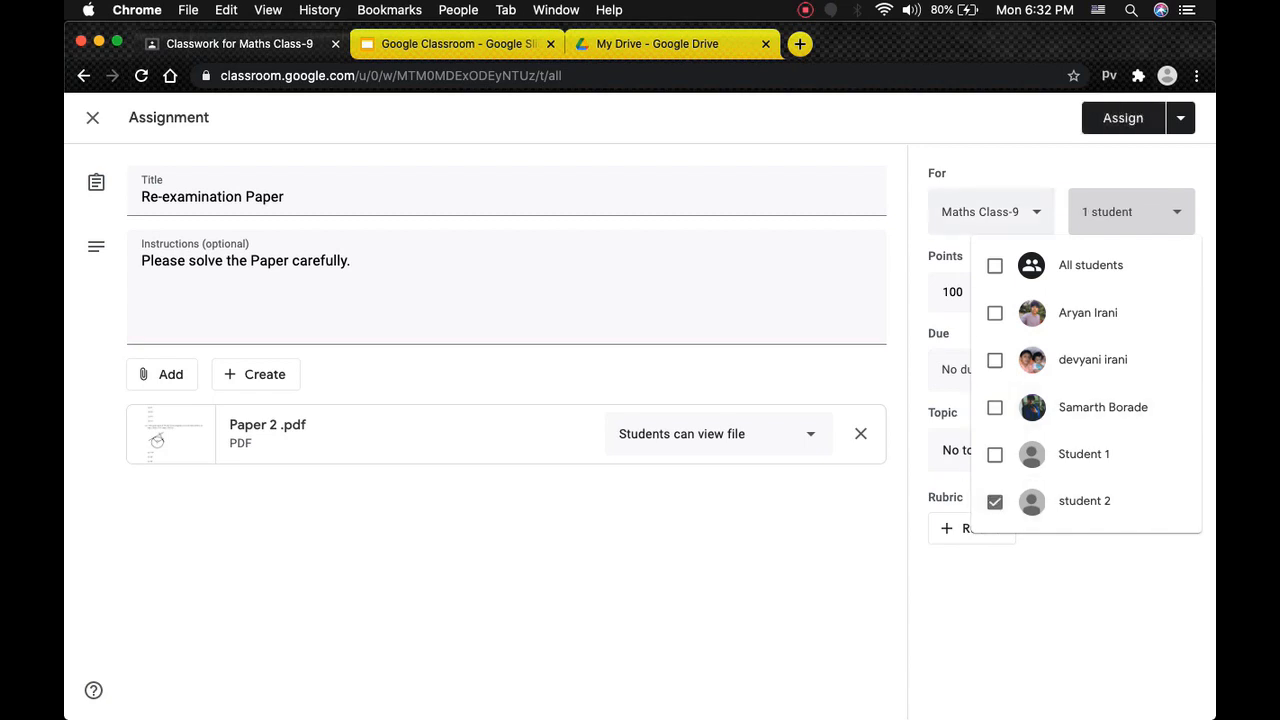
{"action": "key", "text": "Escape"}
{"action": "left_click", "coordinate": [1100, 211]}
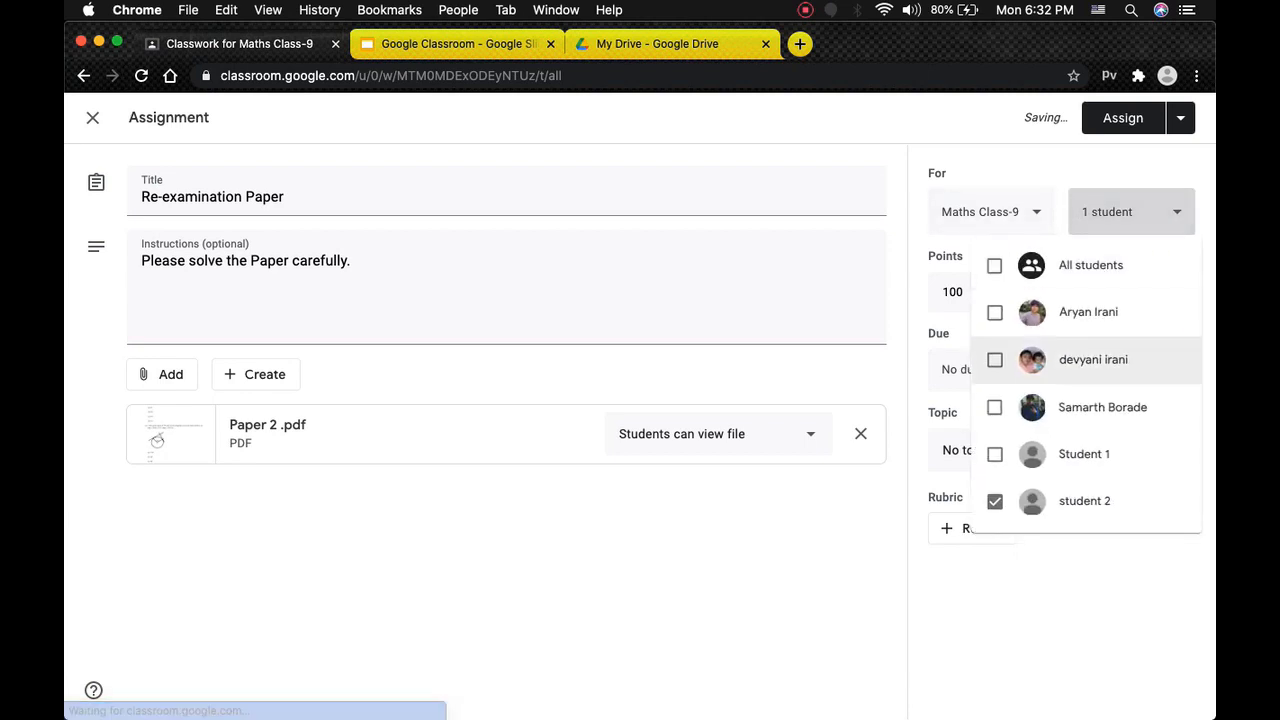
{"action": "key", "text": "Escape"}
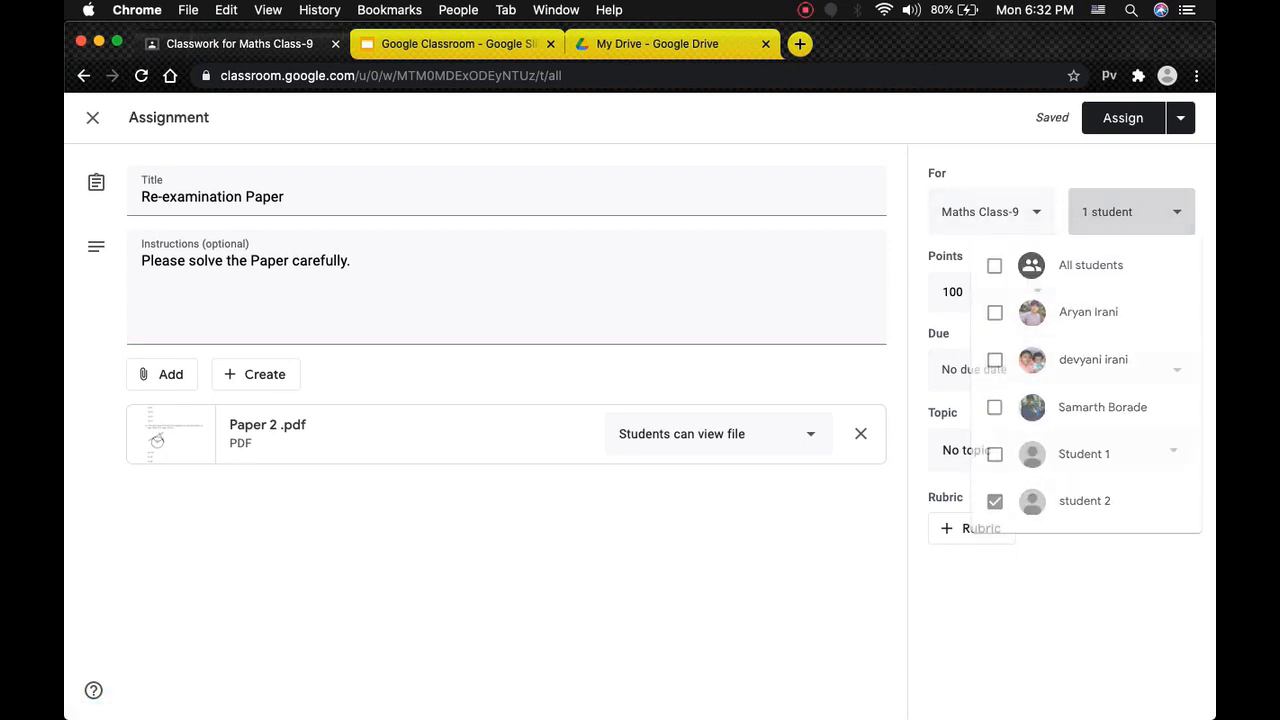
Set the assignment's due date to Mar 24, 2021 at 10:00 AM.
{"action": "left_click", "coordinate": [1060, 369]}
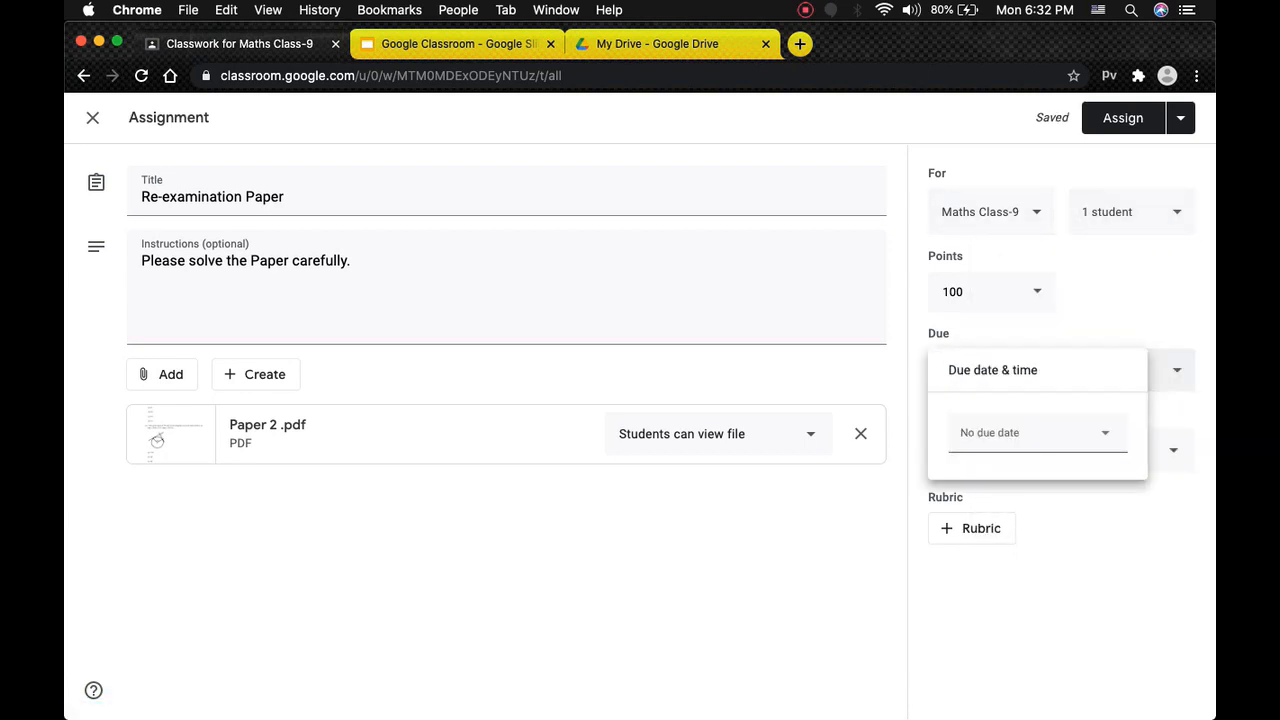
{"action": "left_click", "coordinate": [1000, 432]}
{"action": "left_click", "coordinate": [1051, 589]}
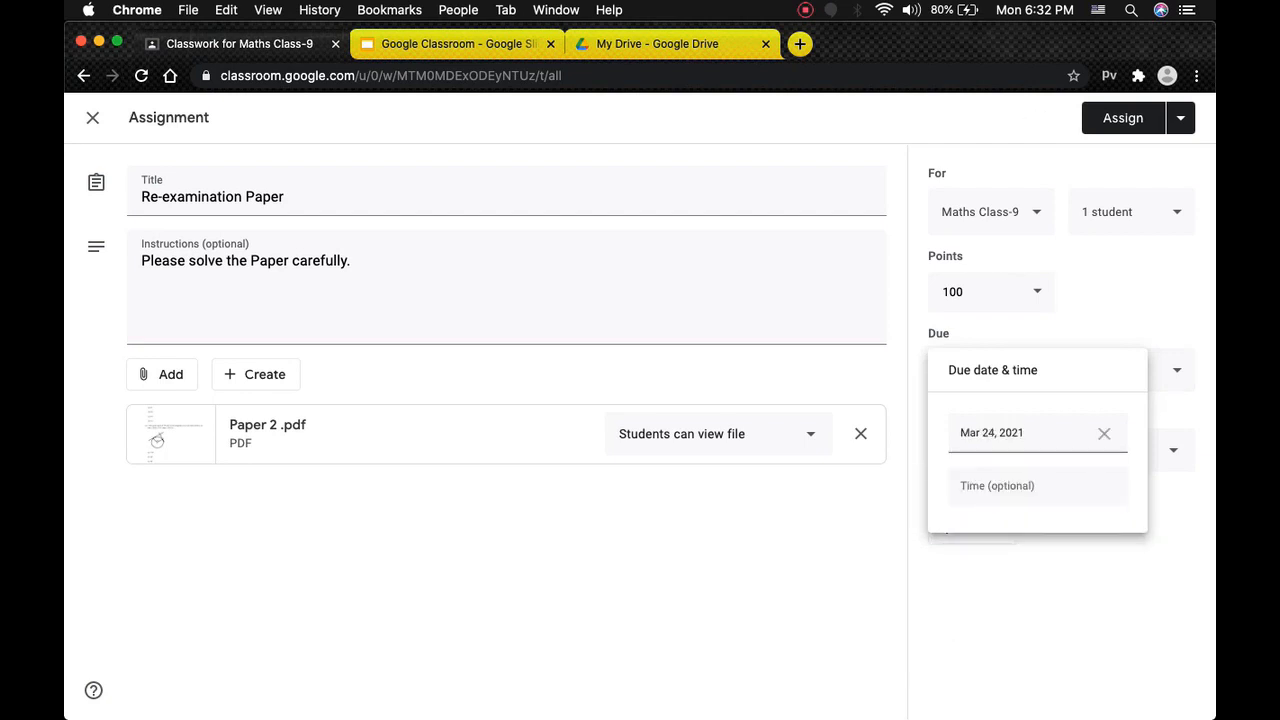
{"action": "left_click", "coordinate": [1010, 486]}
{"action": "type", "text": "10:"}
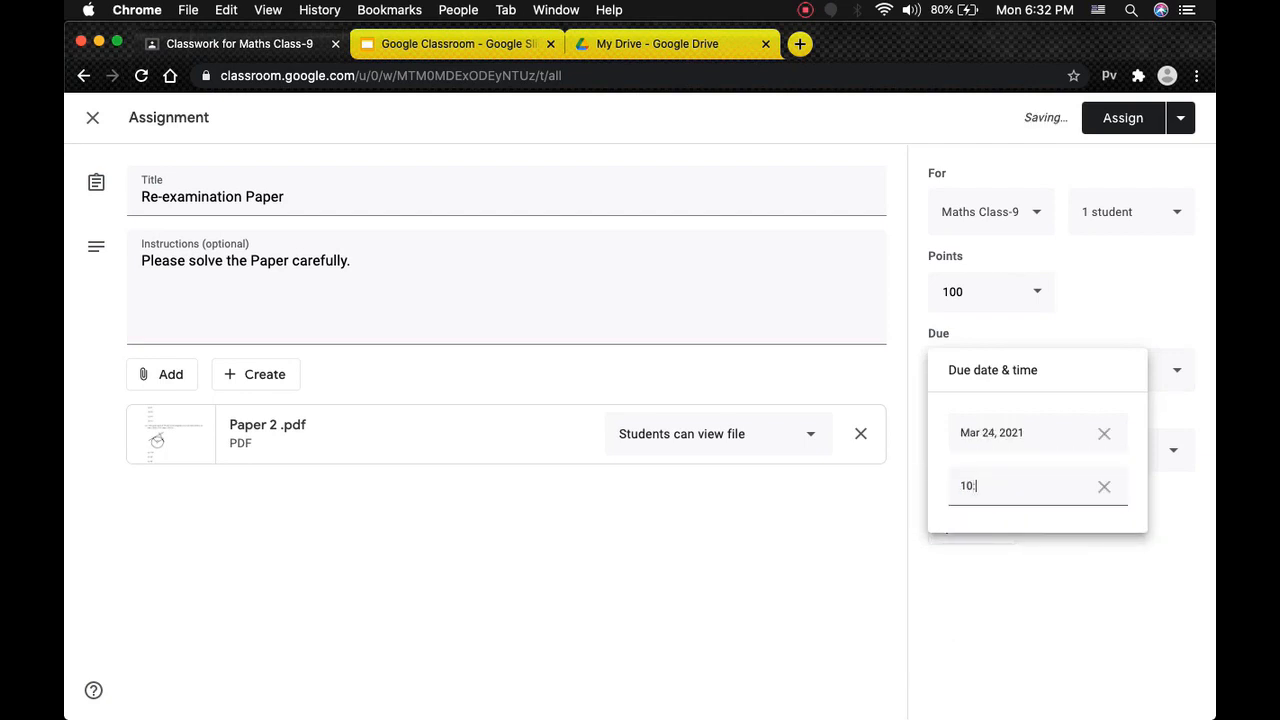
{"action": "type", "text": "00 AM"}
{"action": "key", "text": "Return"}
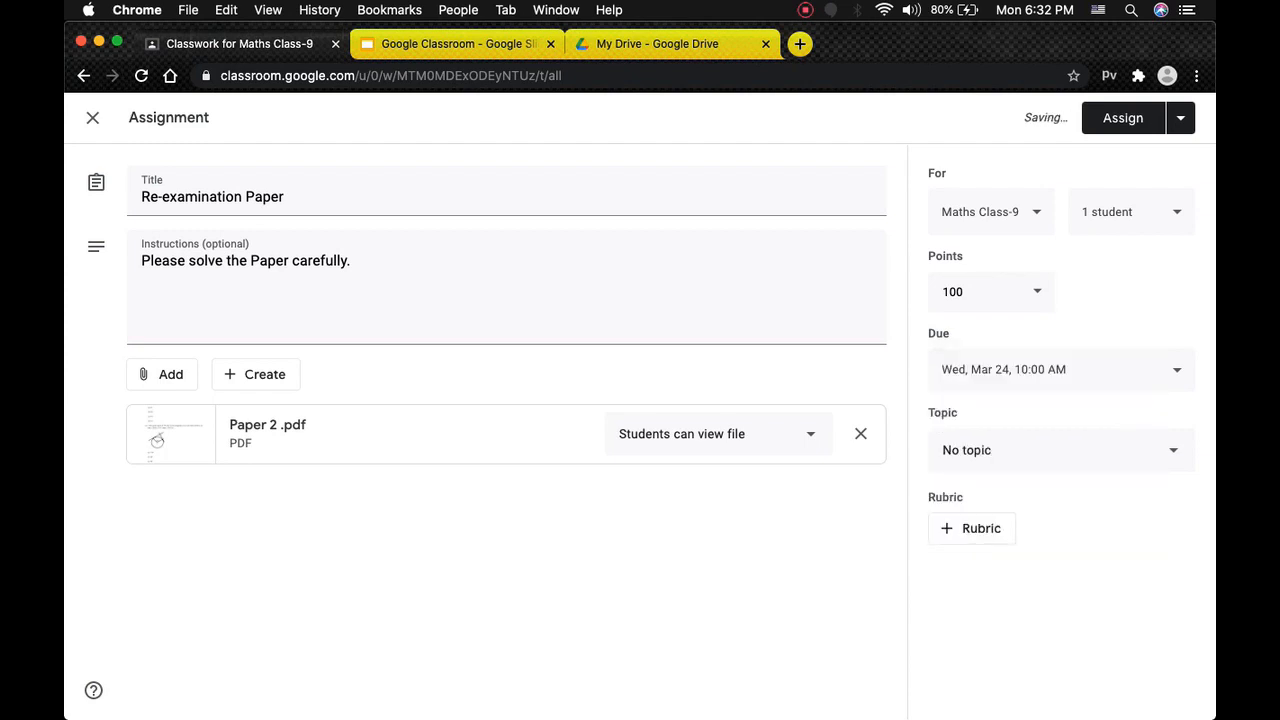
Assign the second Re-examination Paper immediately without a topic and open the class stream.
{"action": "left_click", "coordinate": [1034, 450]}
{"action": "left_click", "coordinate": [1034, 450]}
{"action": "left_click", "coordinate": [1181, 118]}
{"action": "left_click", "coordinate": [1120, 151]}
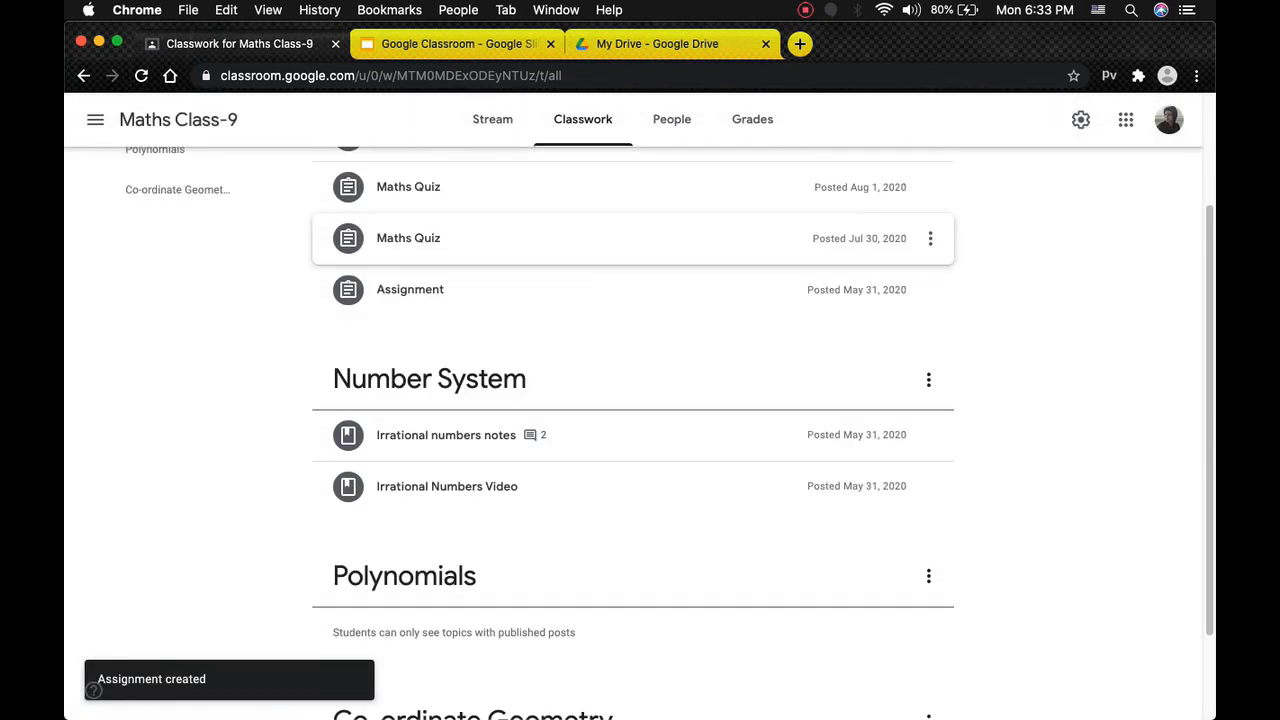
{"action": "left_click", "coordinate": [492, 119]}
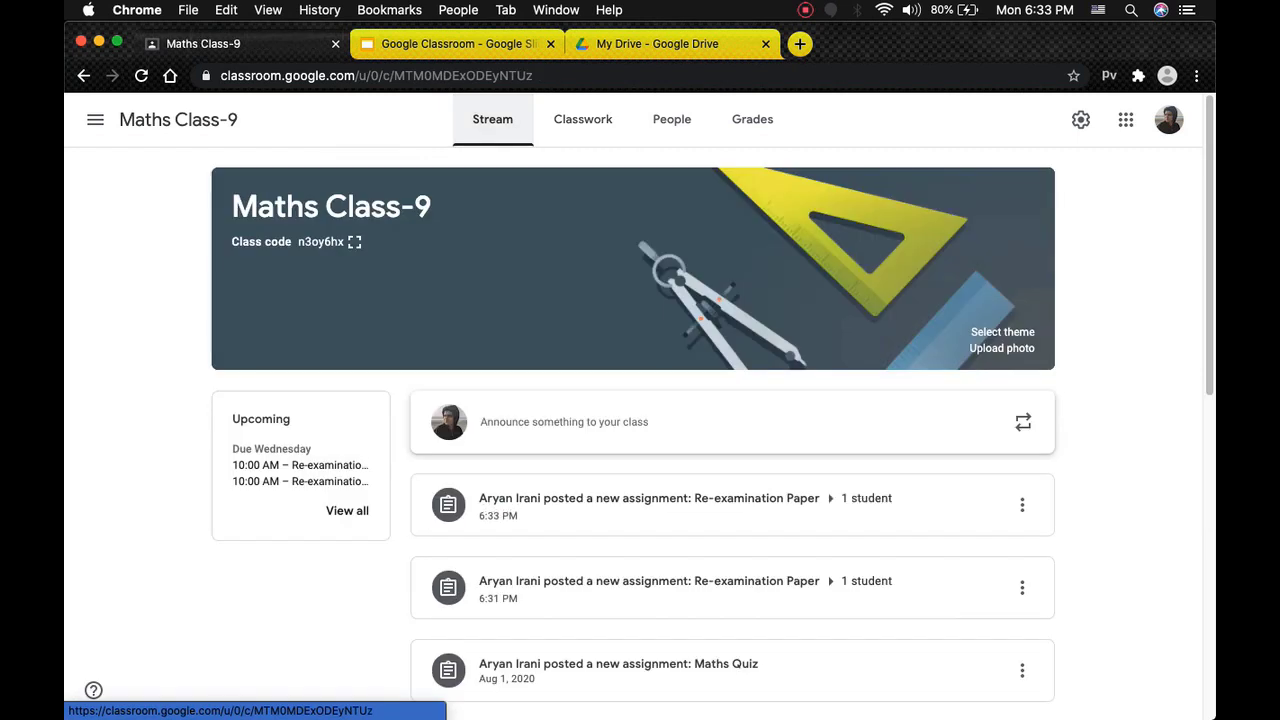